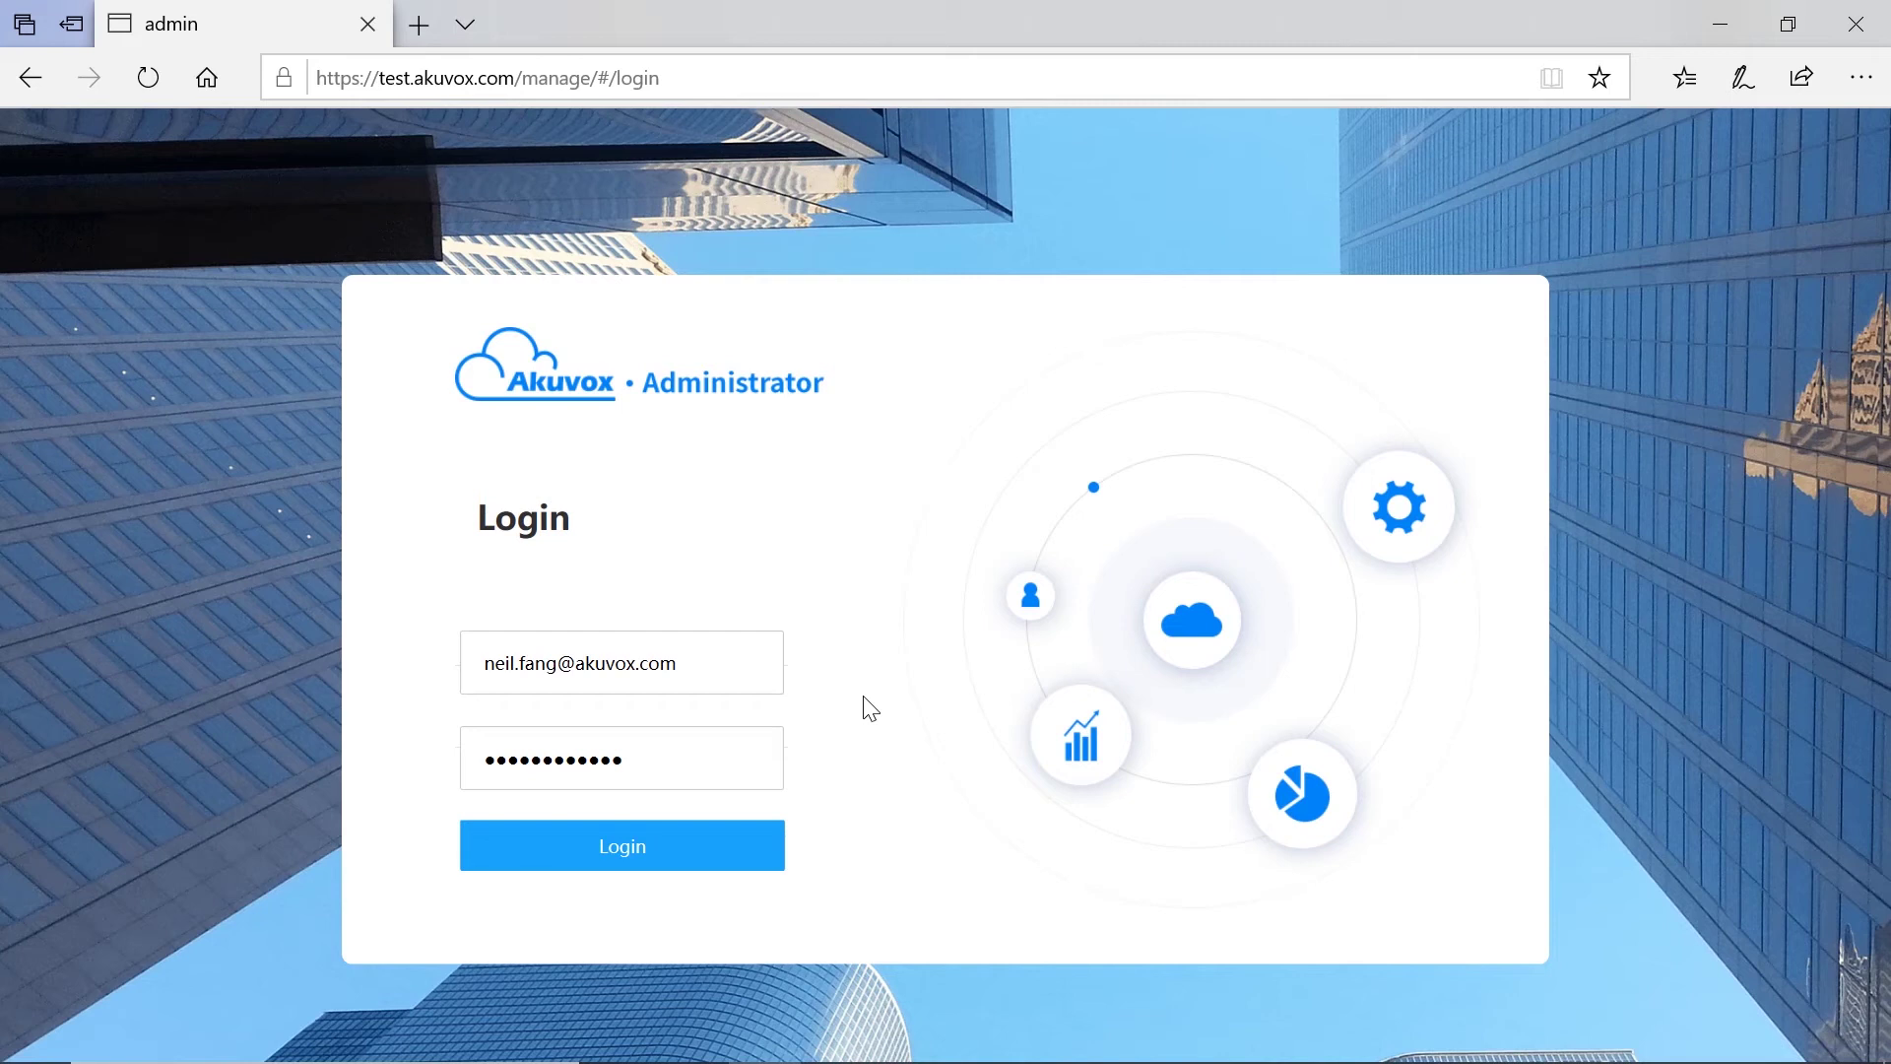
# Step: Log in as administrator, decline saving the password, and go to the Staff Auth RF Card list
pyautogui.click(665, 863)
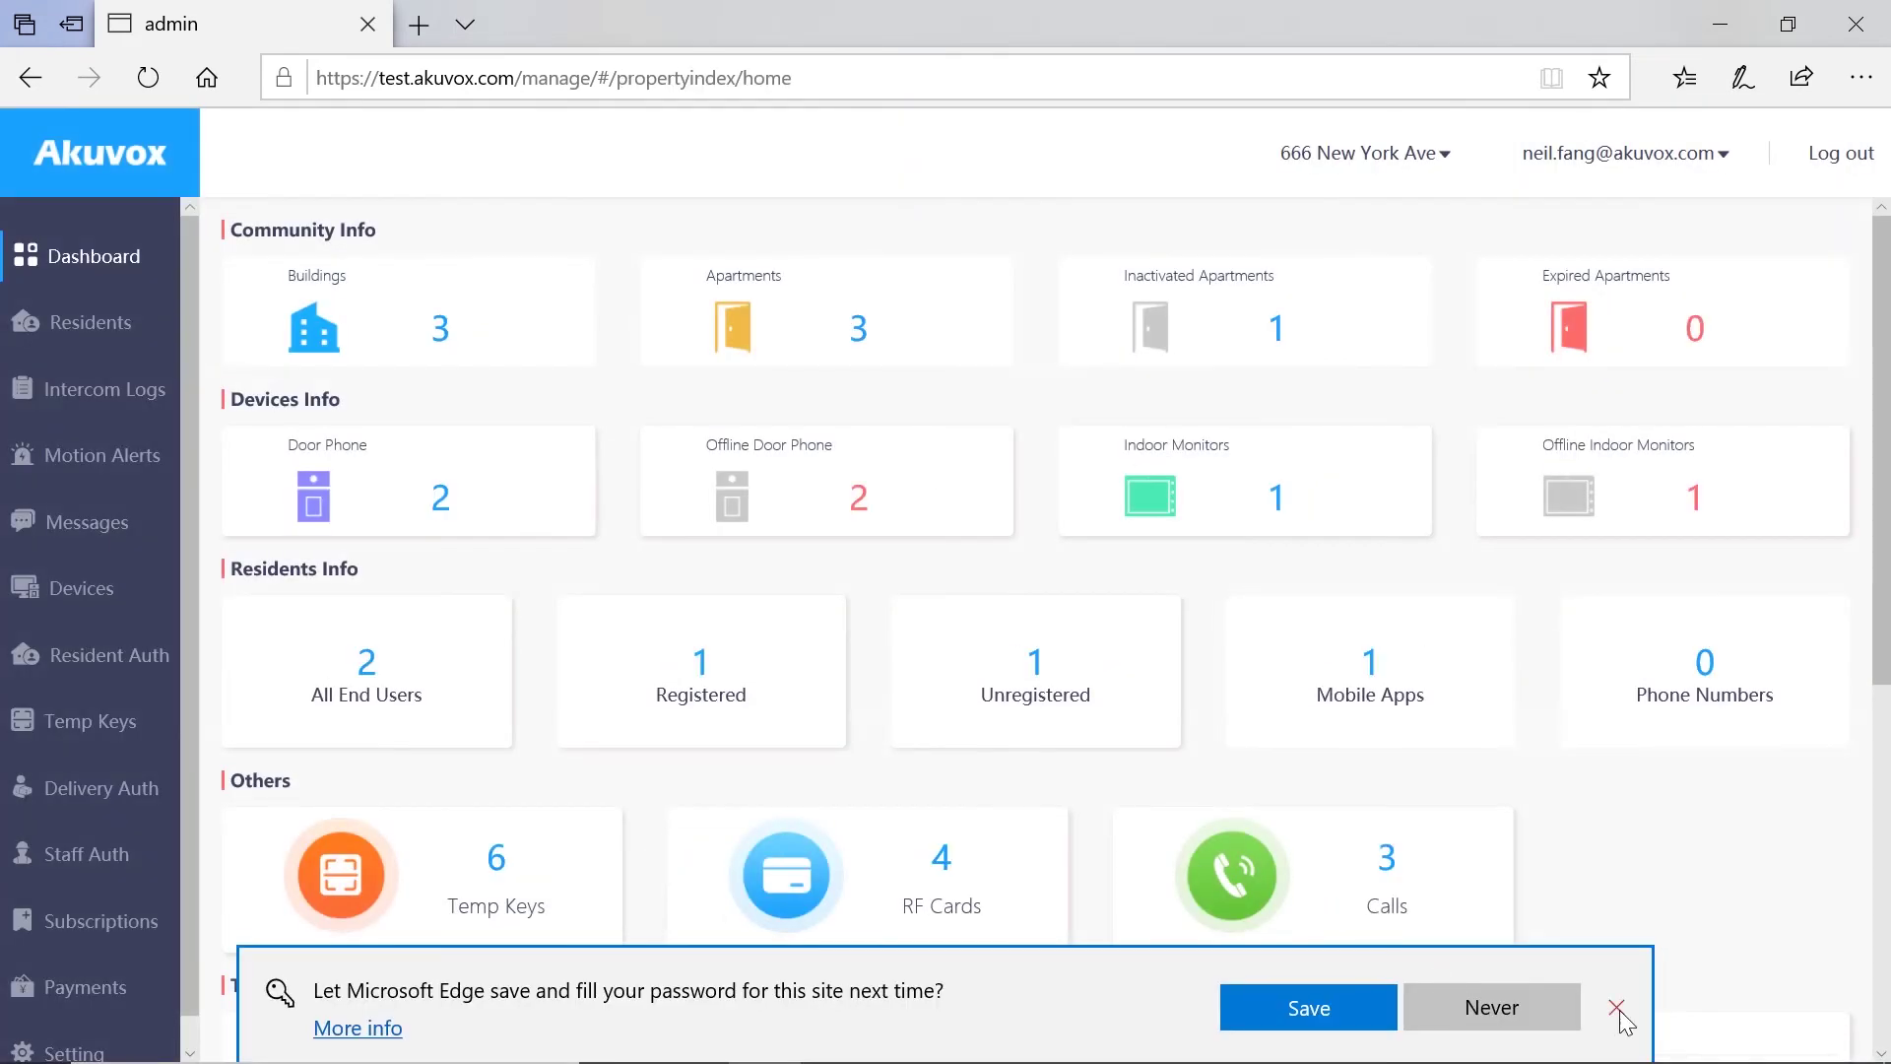
pyautogui.click(1618, 1008)
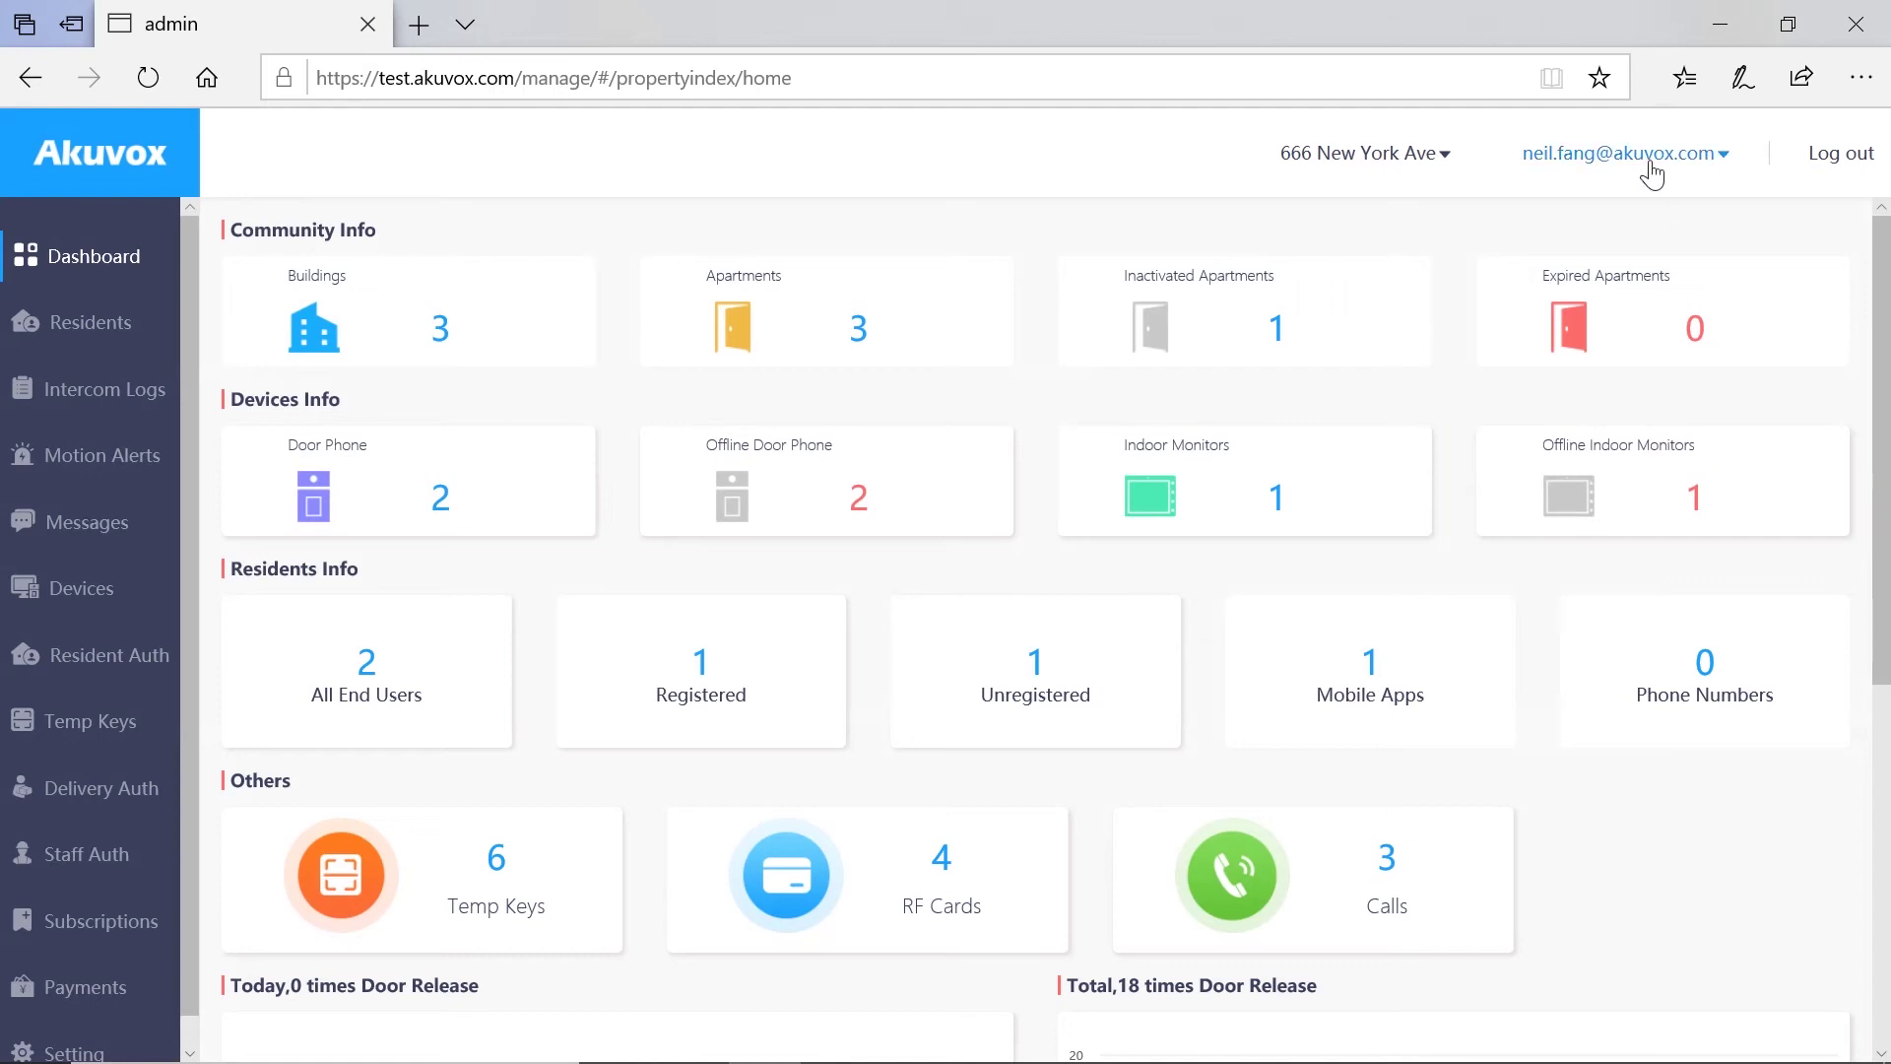
pyautogui.click(108, 864)
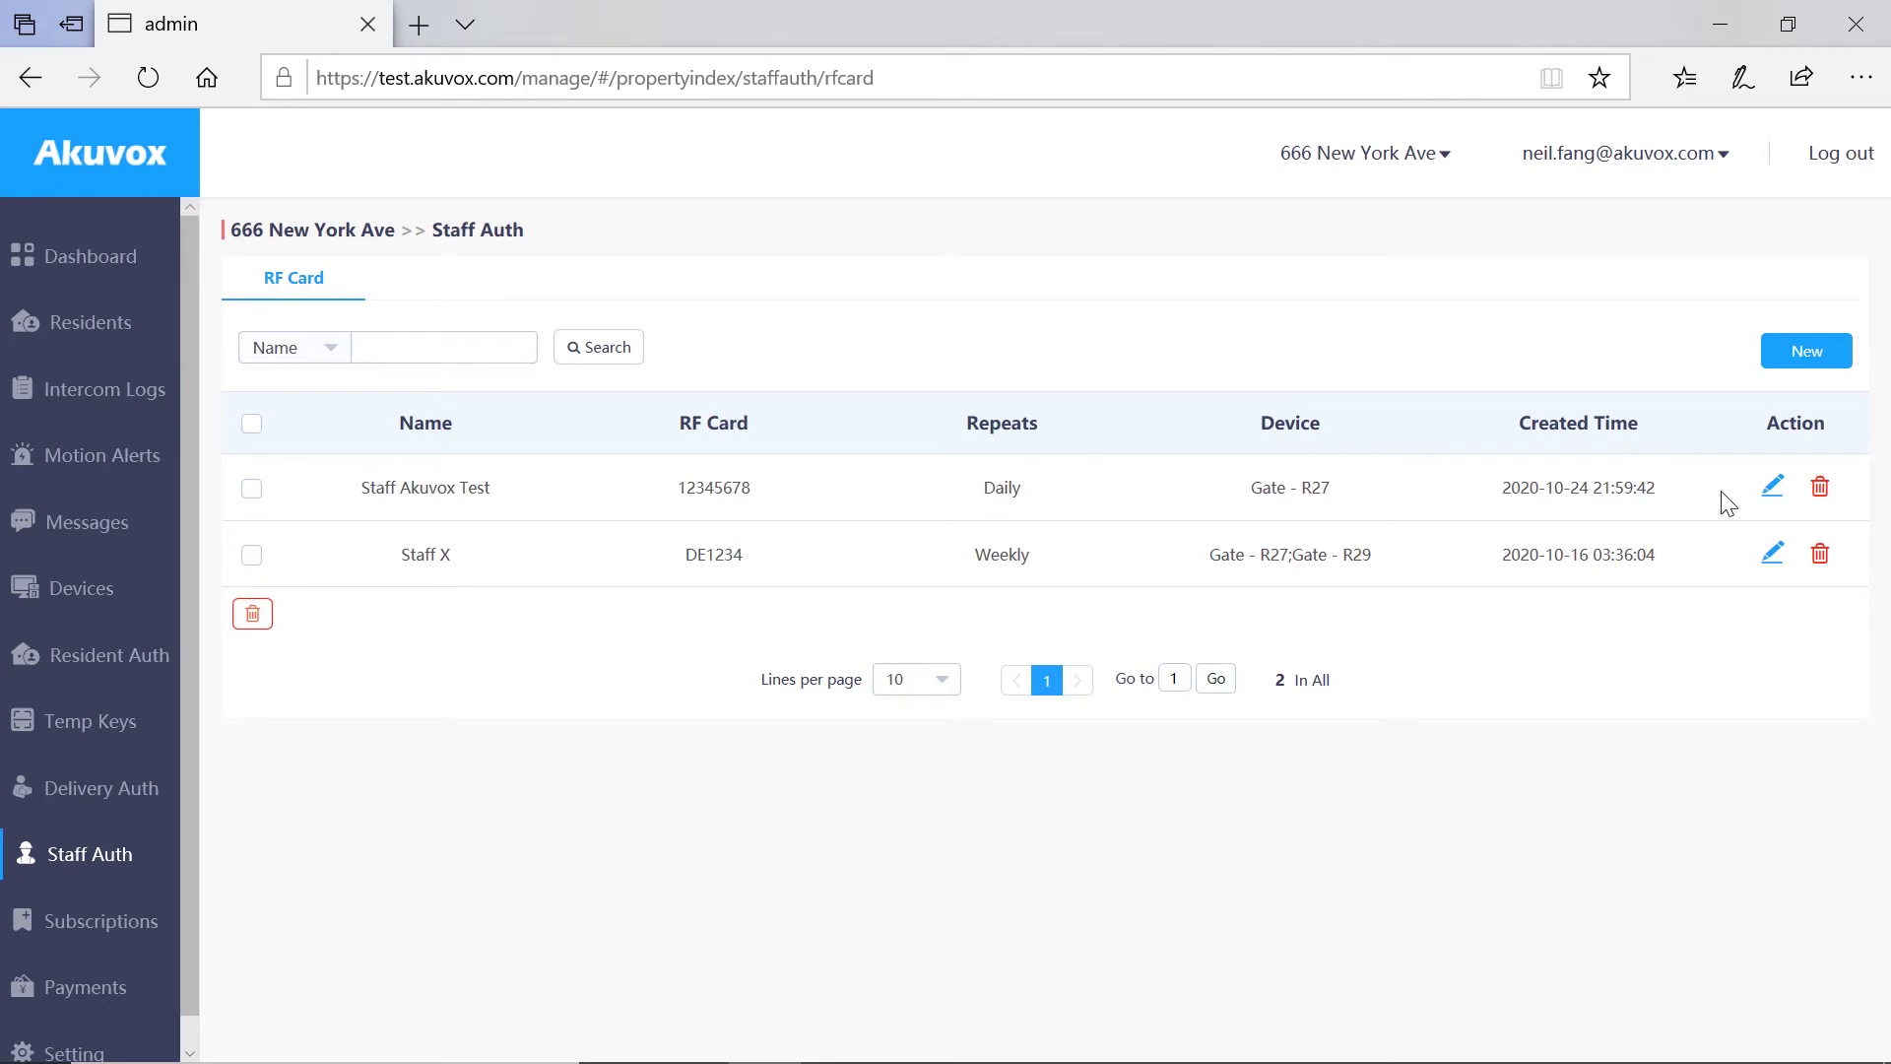
pyautogui.click(1772, 487)
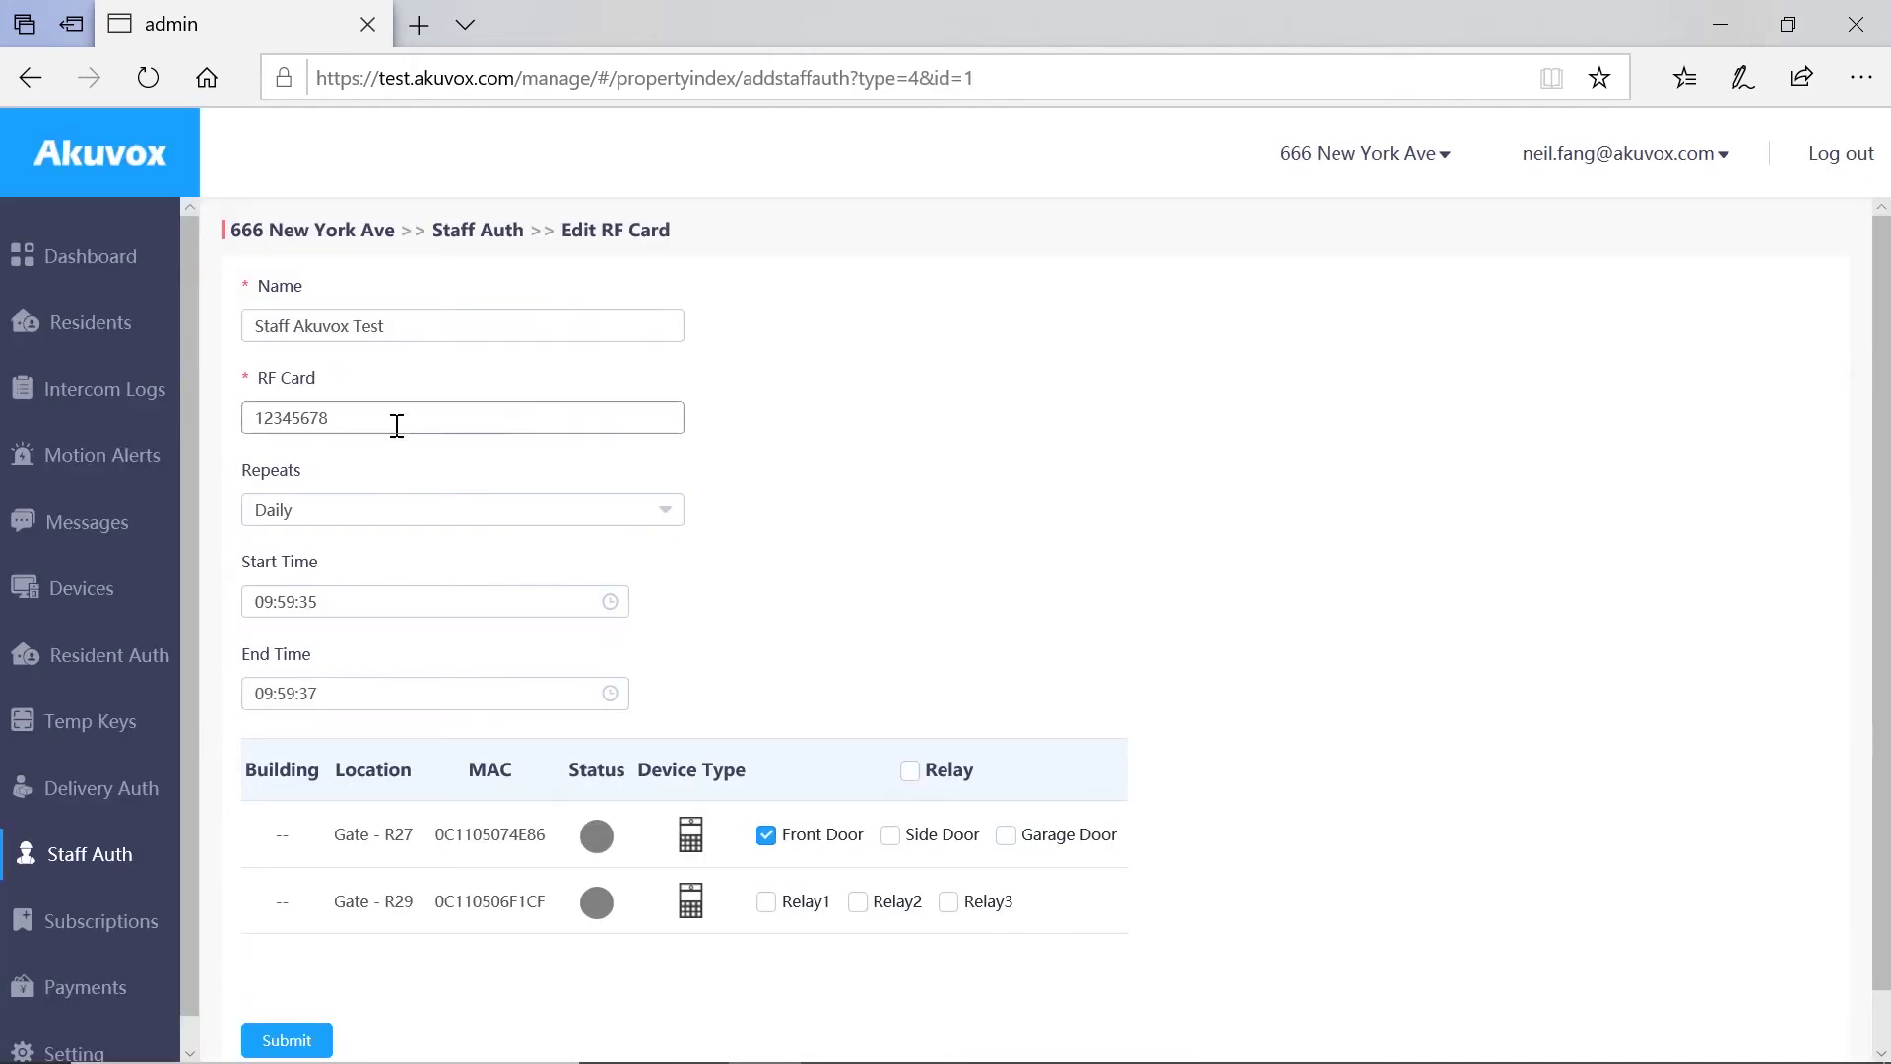
pyautogui.click(376, 516)
pyautogui.click(375, 516)
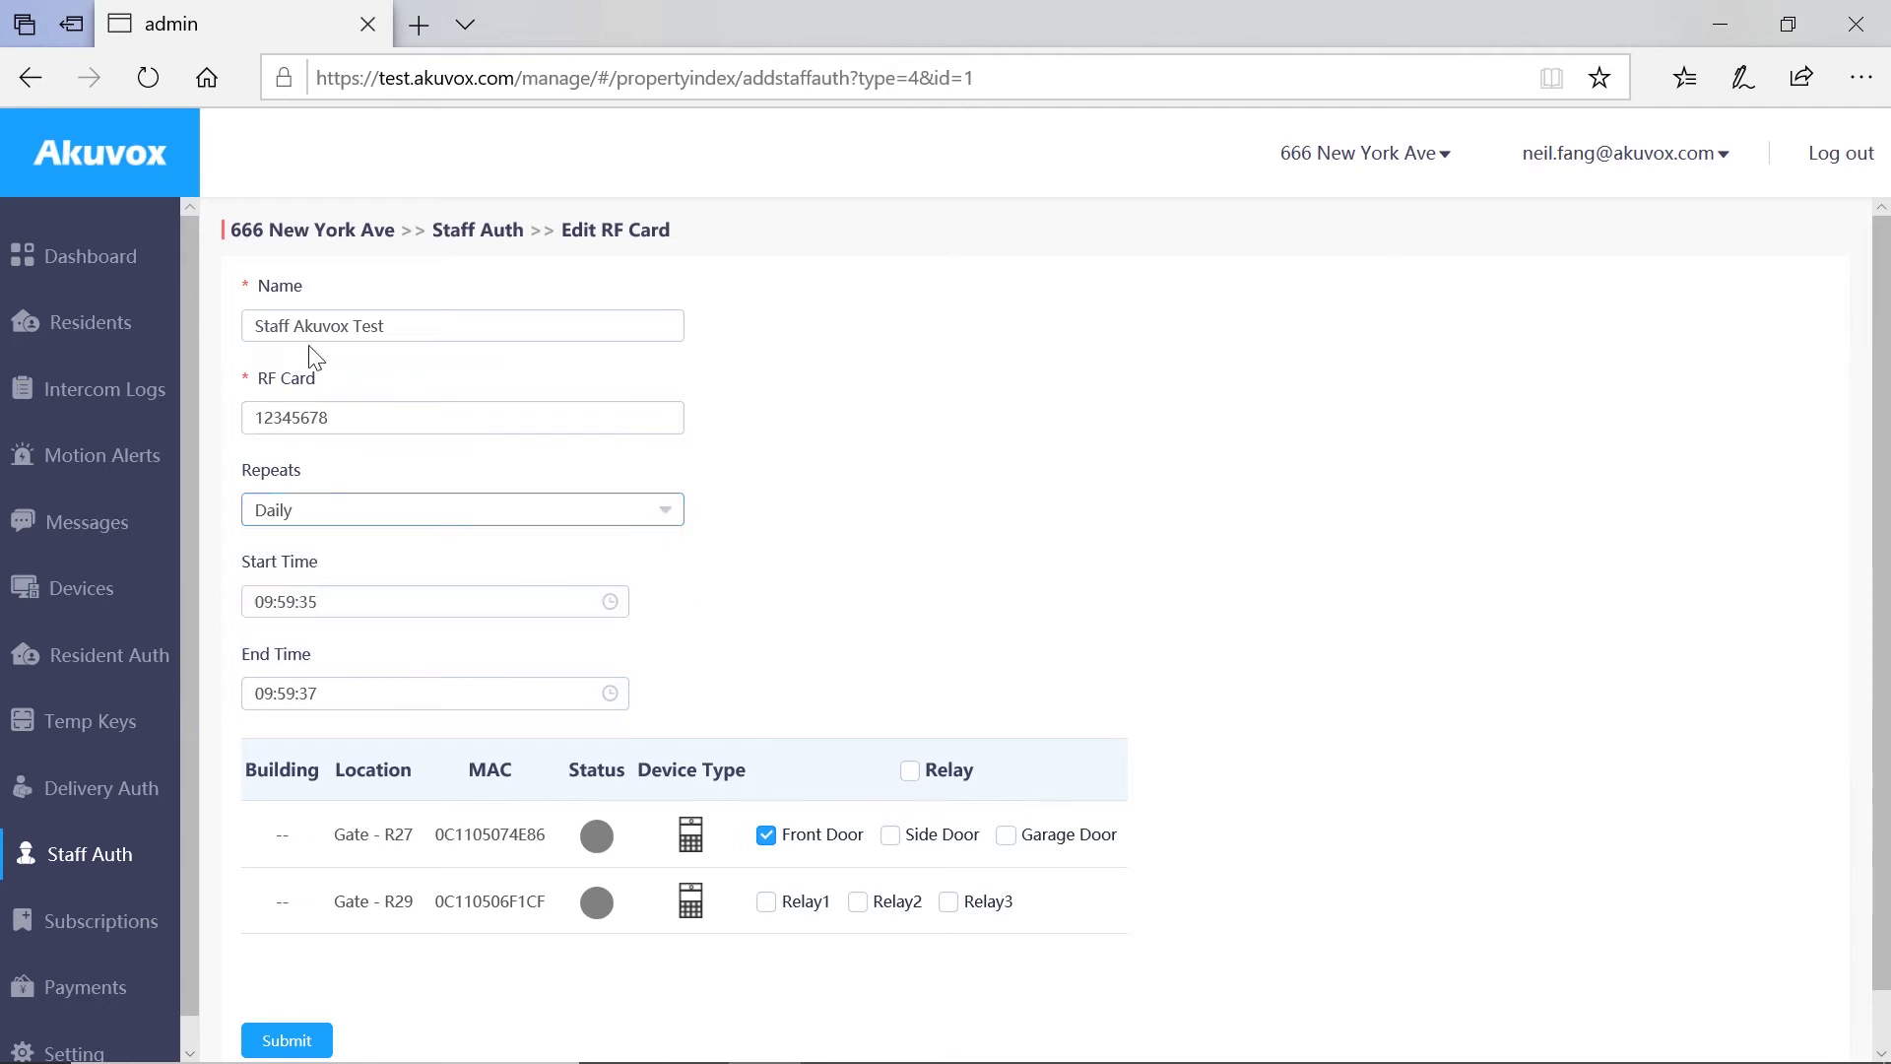
pyautogui.click(32, 79)
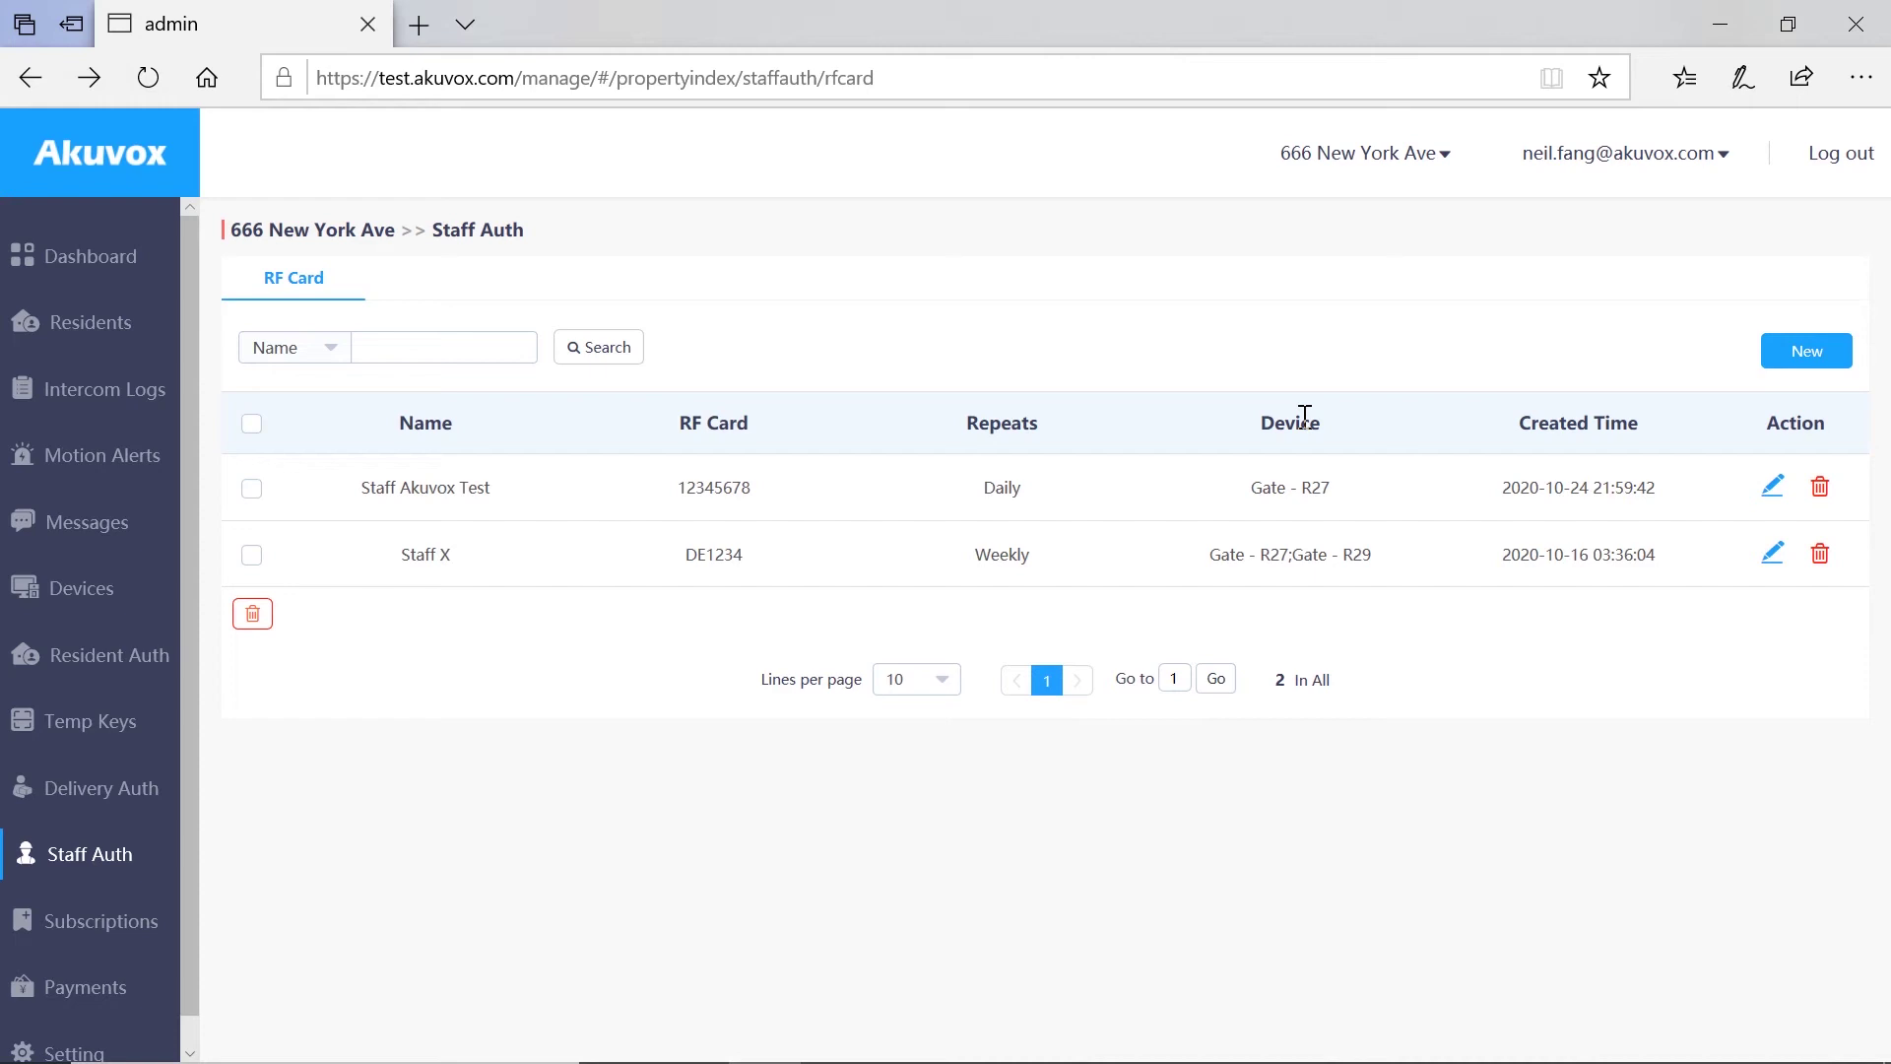
# Step: Delete the Staff Akuvox Test card and confirm the warning
pyautogui.click(1820, 490)
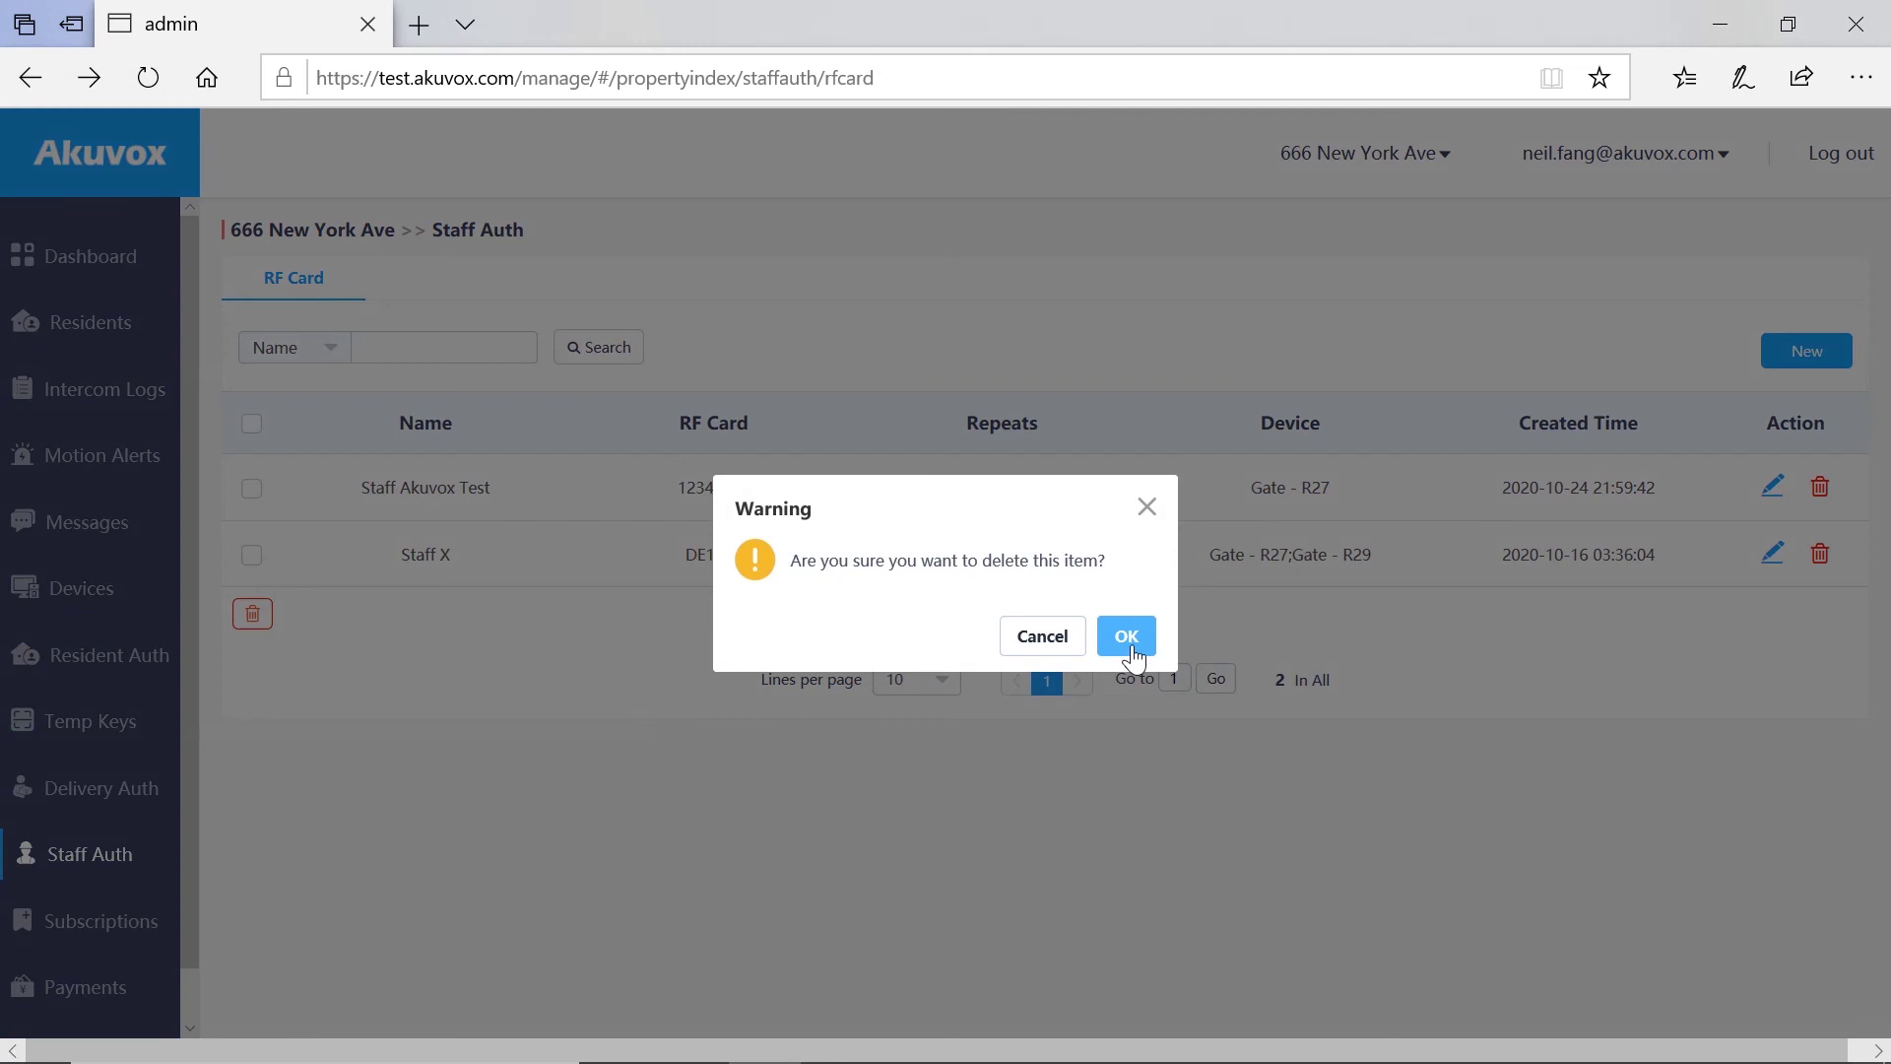
pyautogui.click(1129, 637)
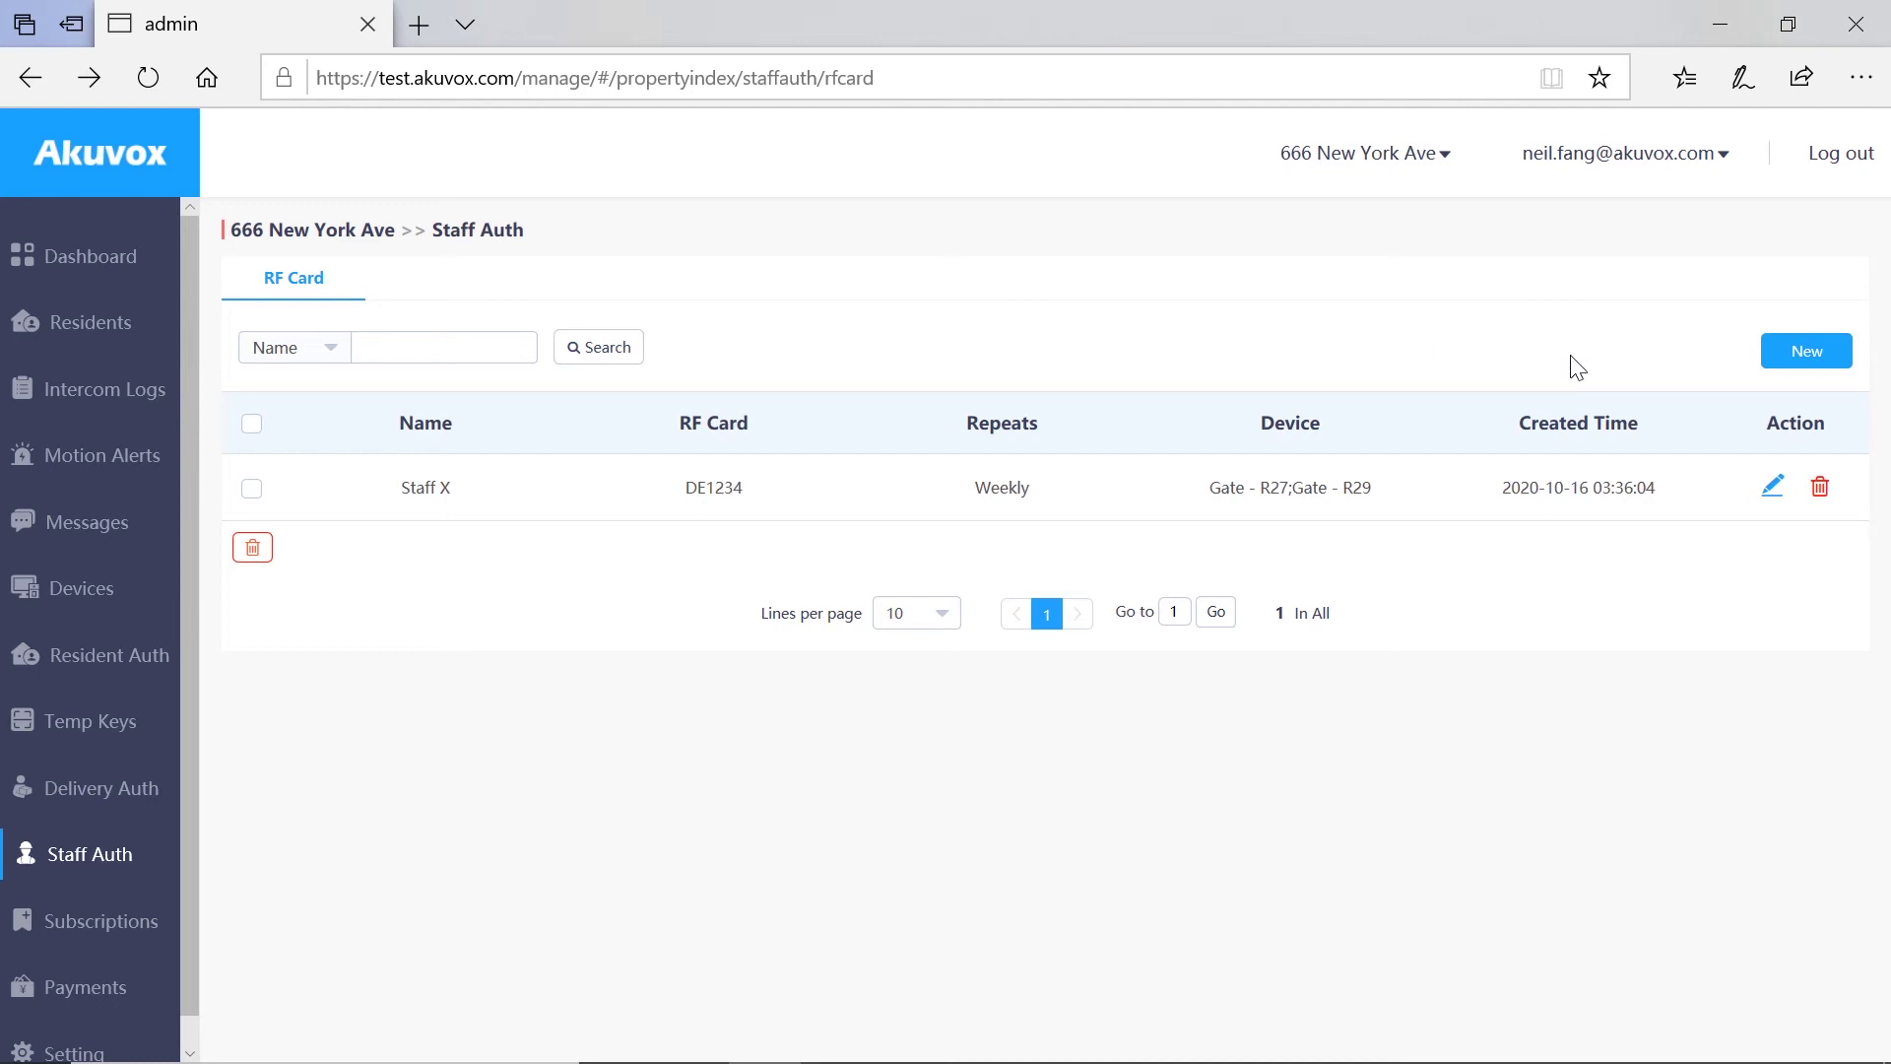
# Step: Start a new RF card named 'Staff Akuvox Test' with card number 12345678
pyautogui.click(1790, 363)
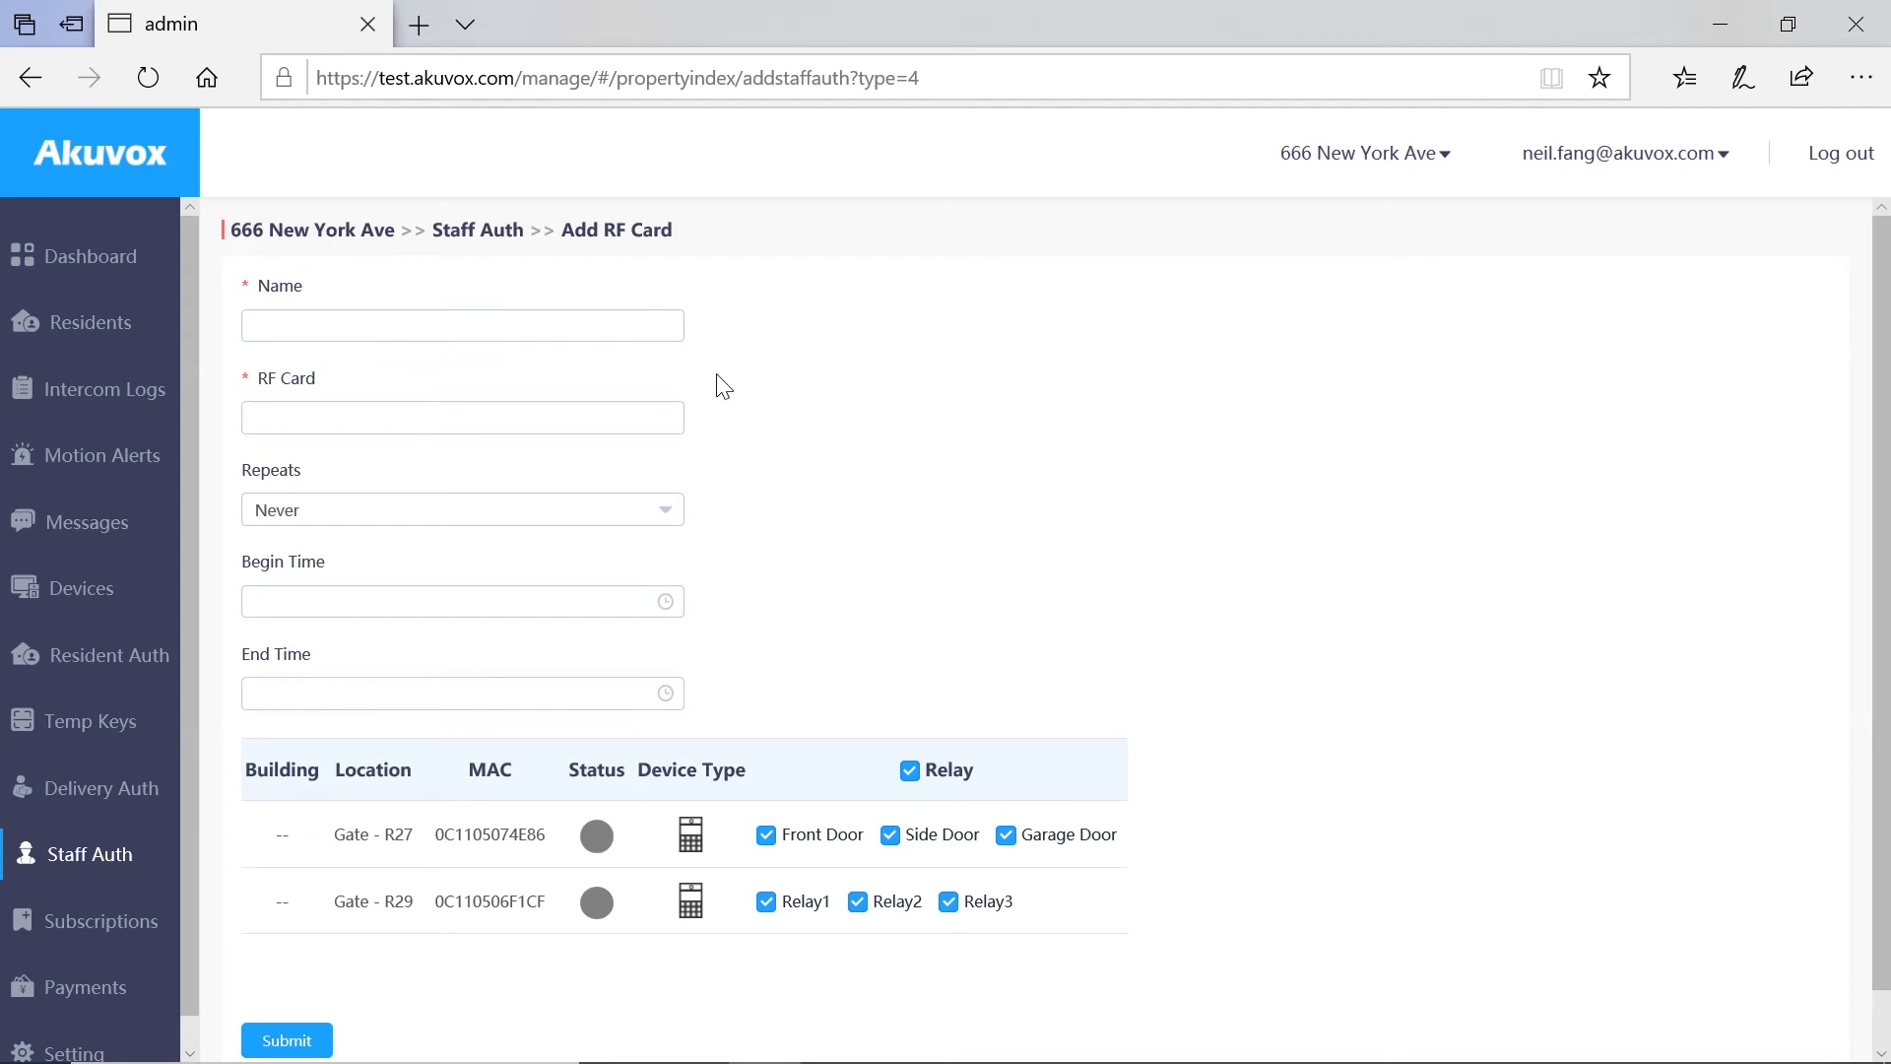
pyautogui.click(460, 328)
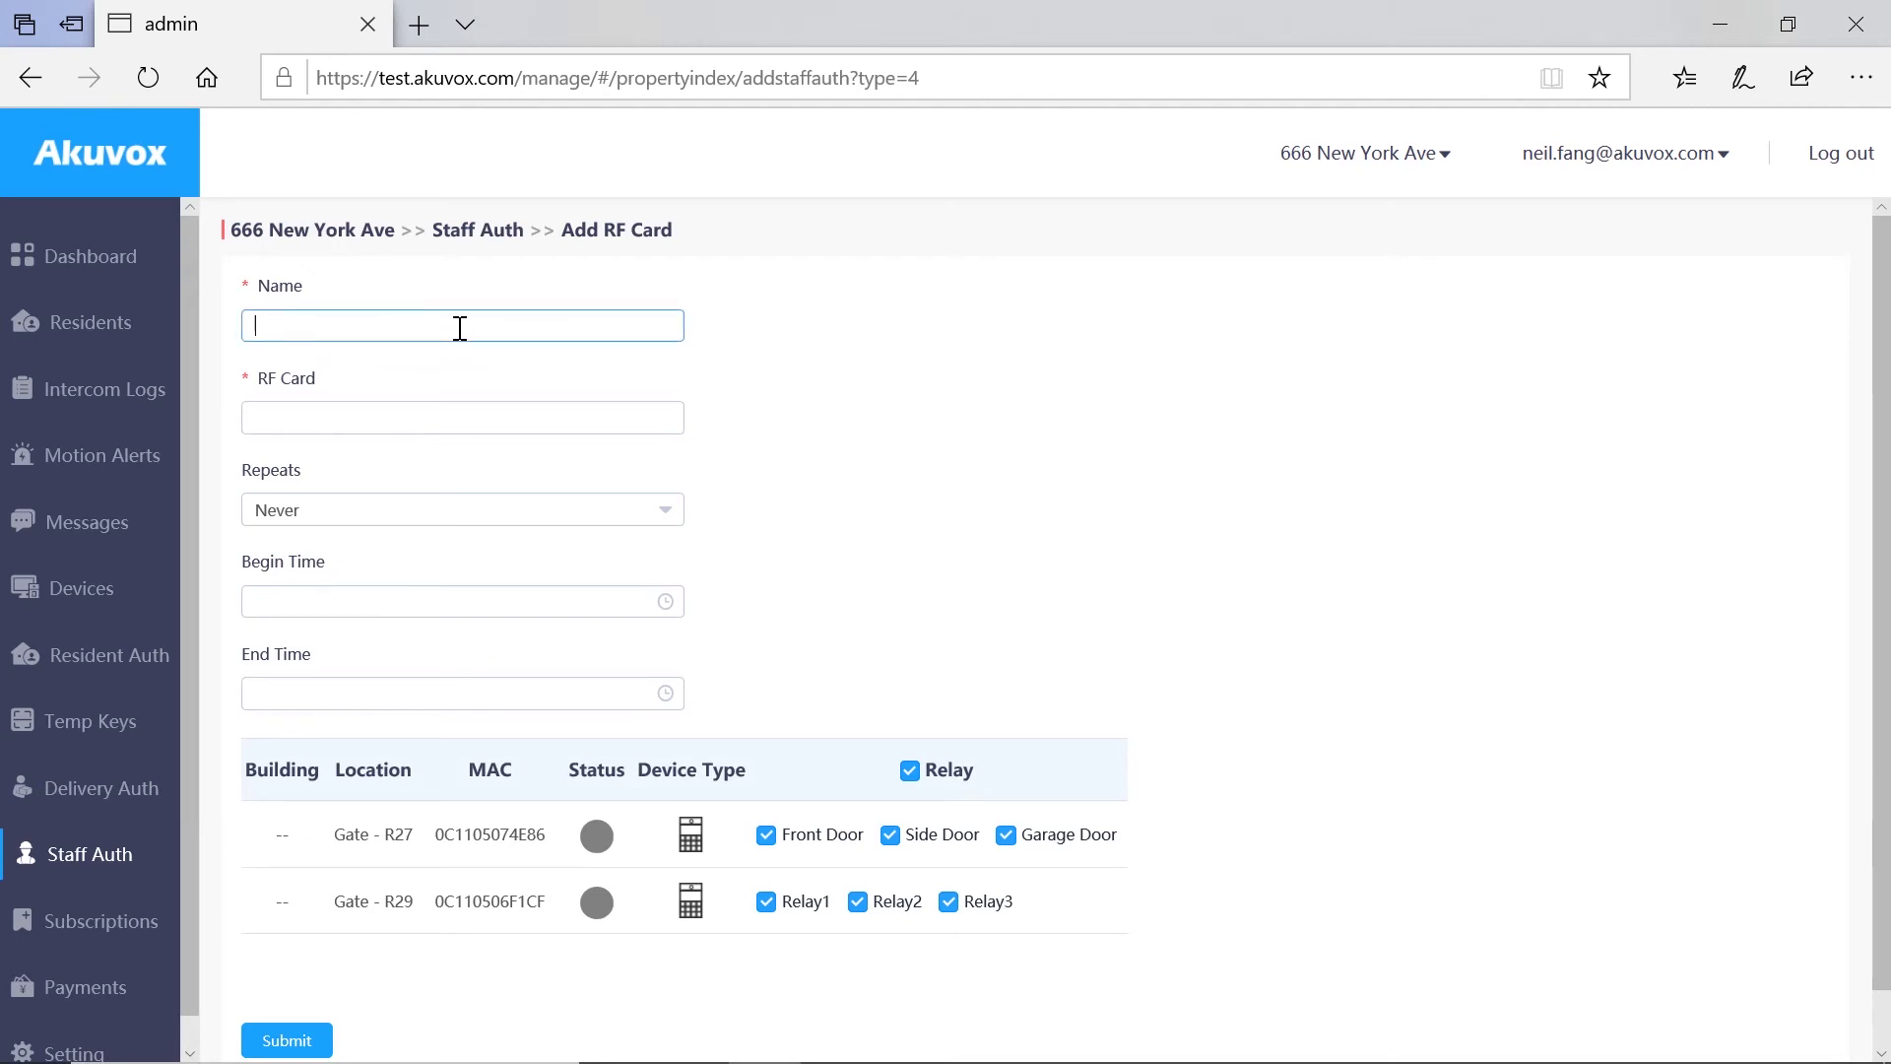
pyautogui.write('Staff Akuvox Test')
pyautogui.click(449, 424)
pyautogui.write('1')
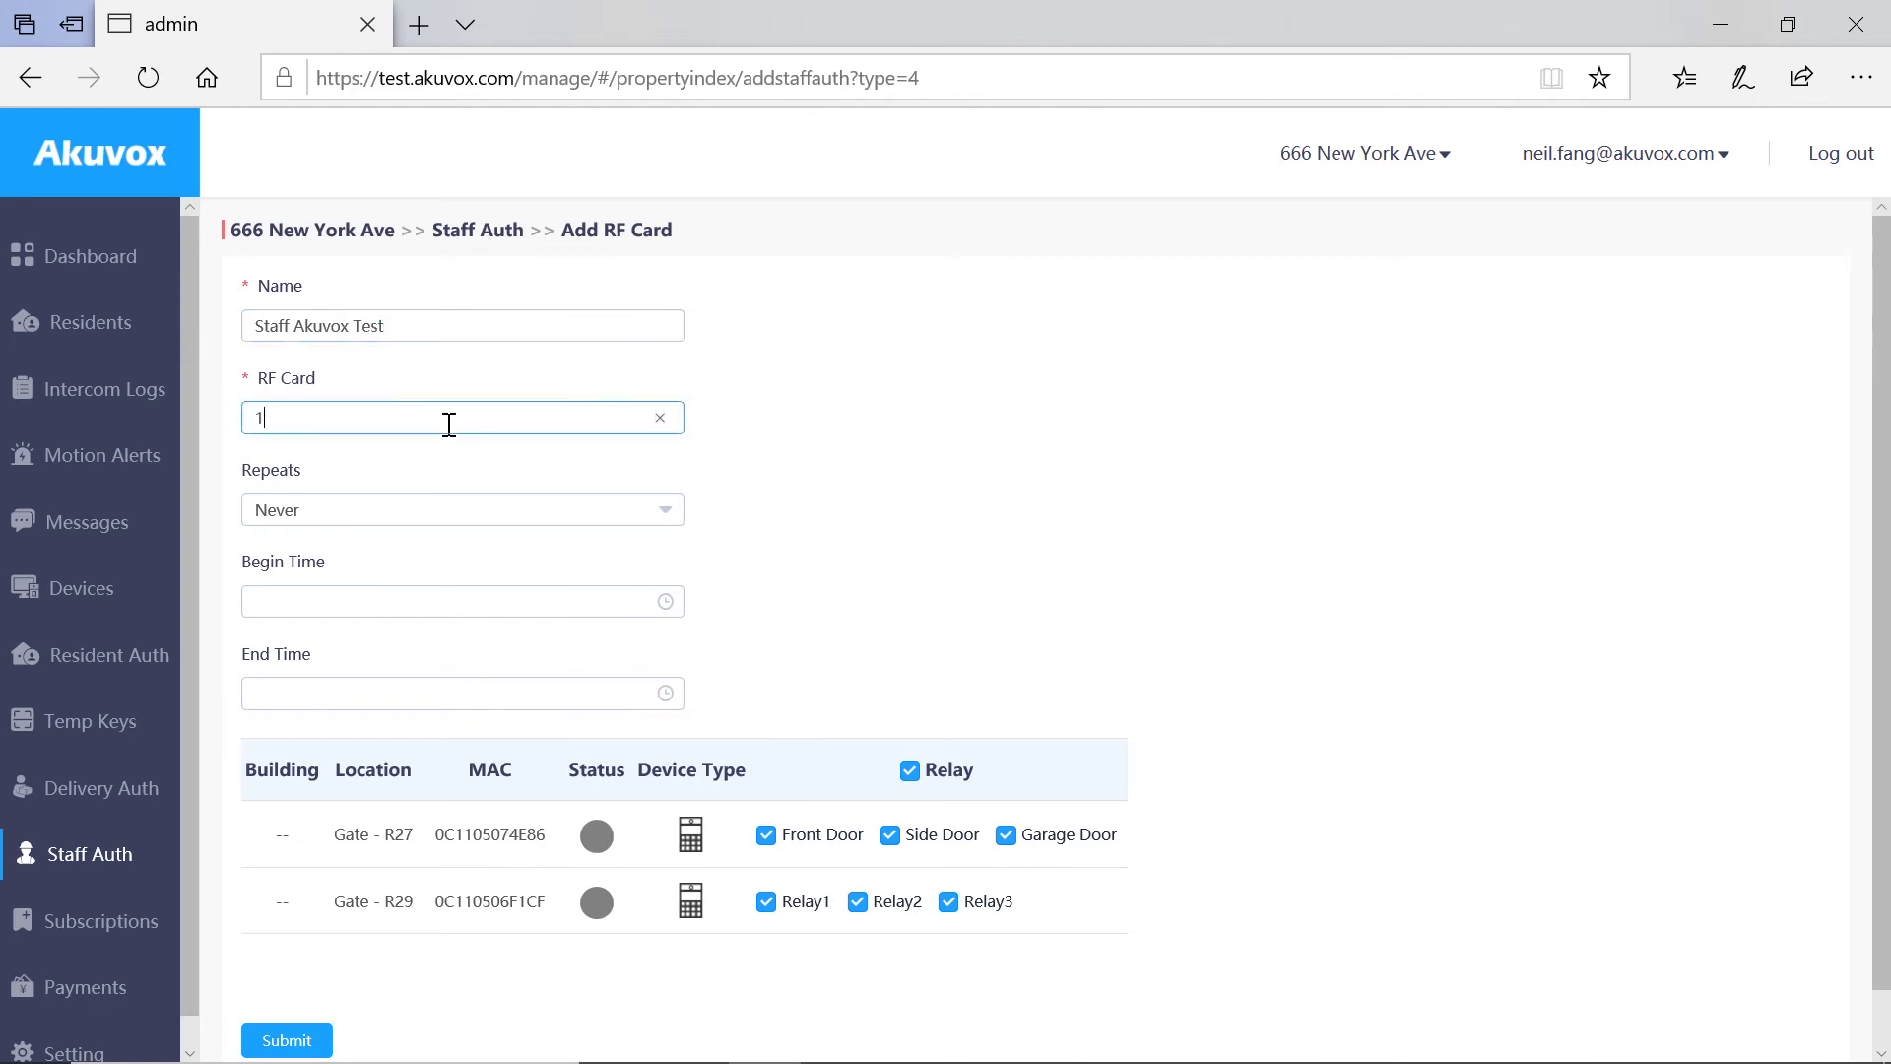
pyautogui.write('2345678')
pyautogui.click(485, 607)
pyautogui.click(553, 1025)
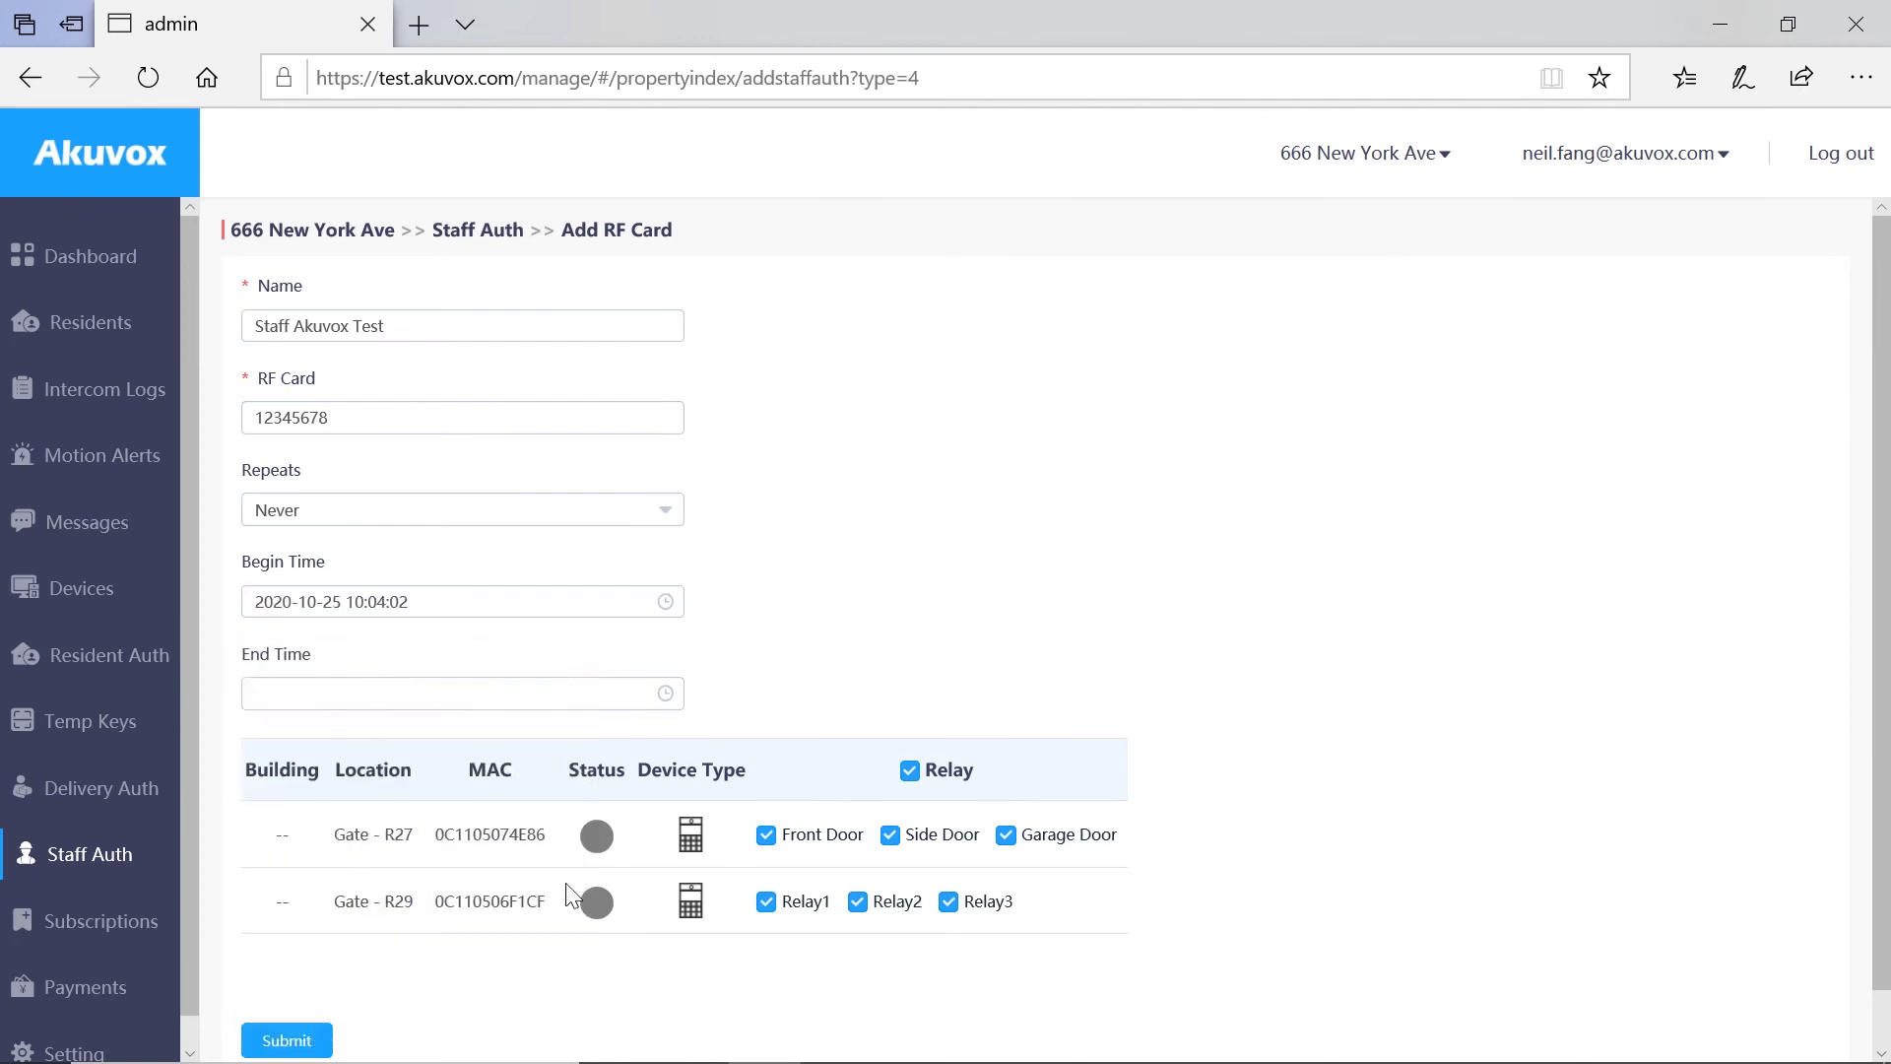
pyautogui.click(561, 696)
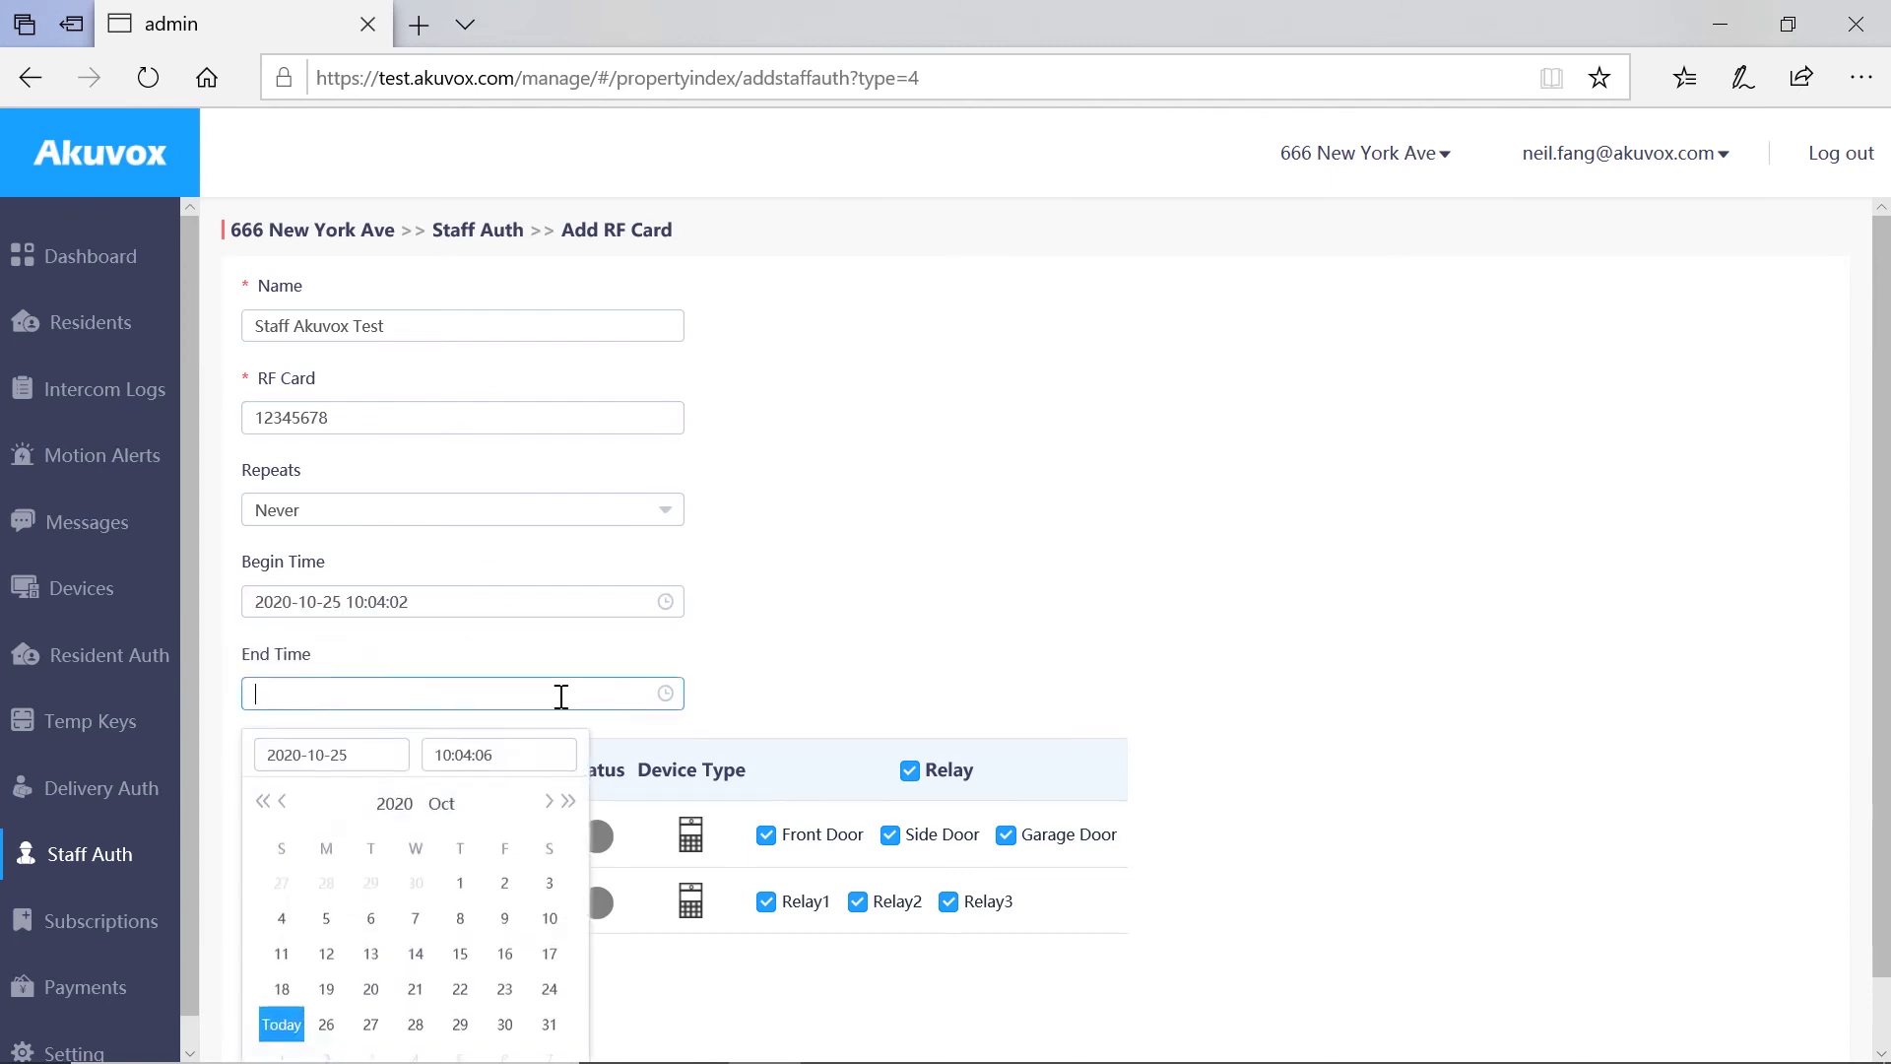
pyautogui.scroll(-1, 437, 986)
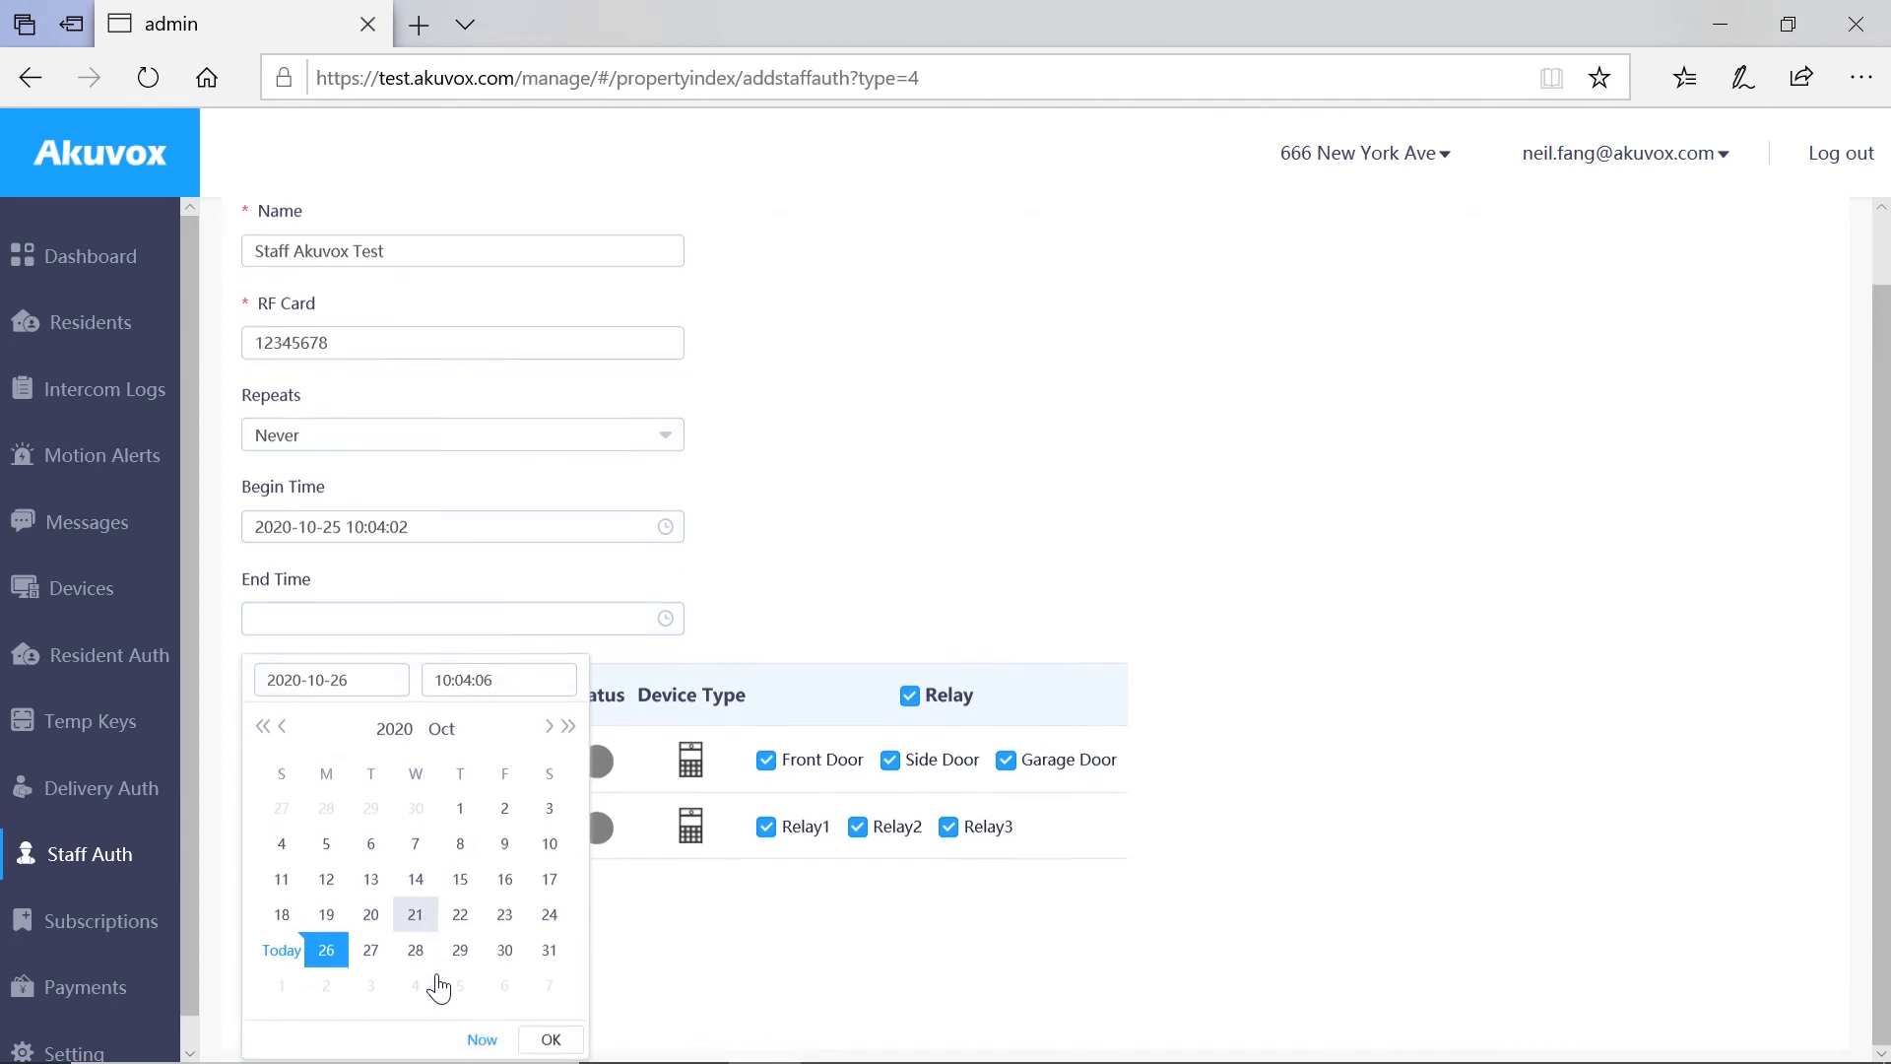
pyautogui.click(550, 1036)
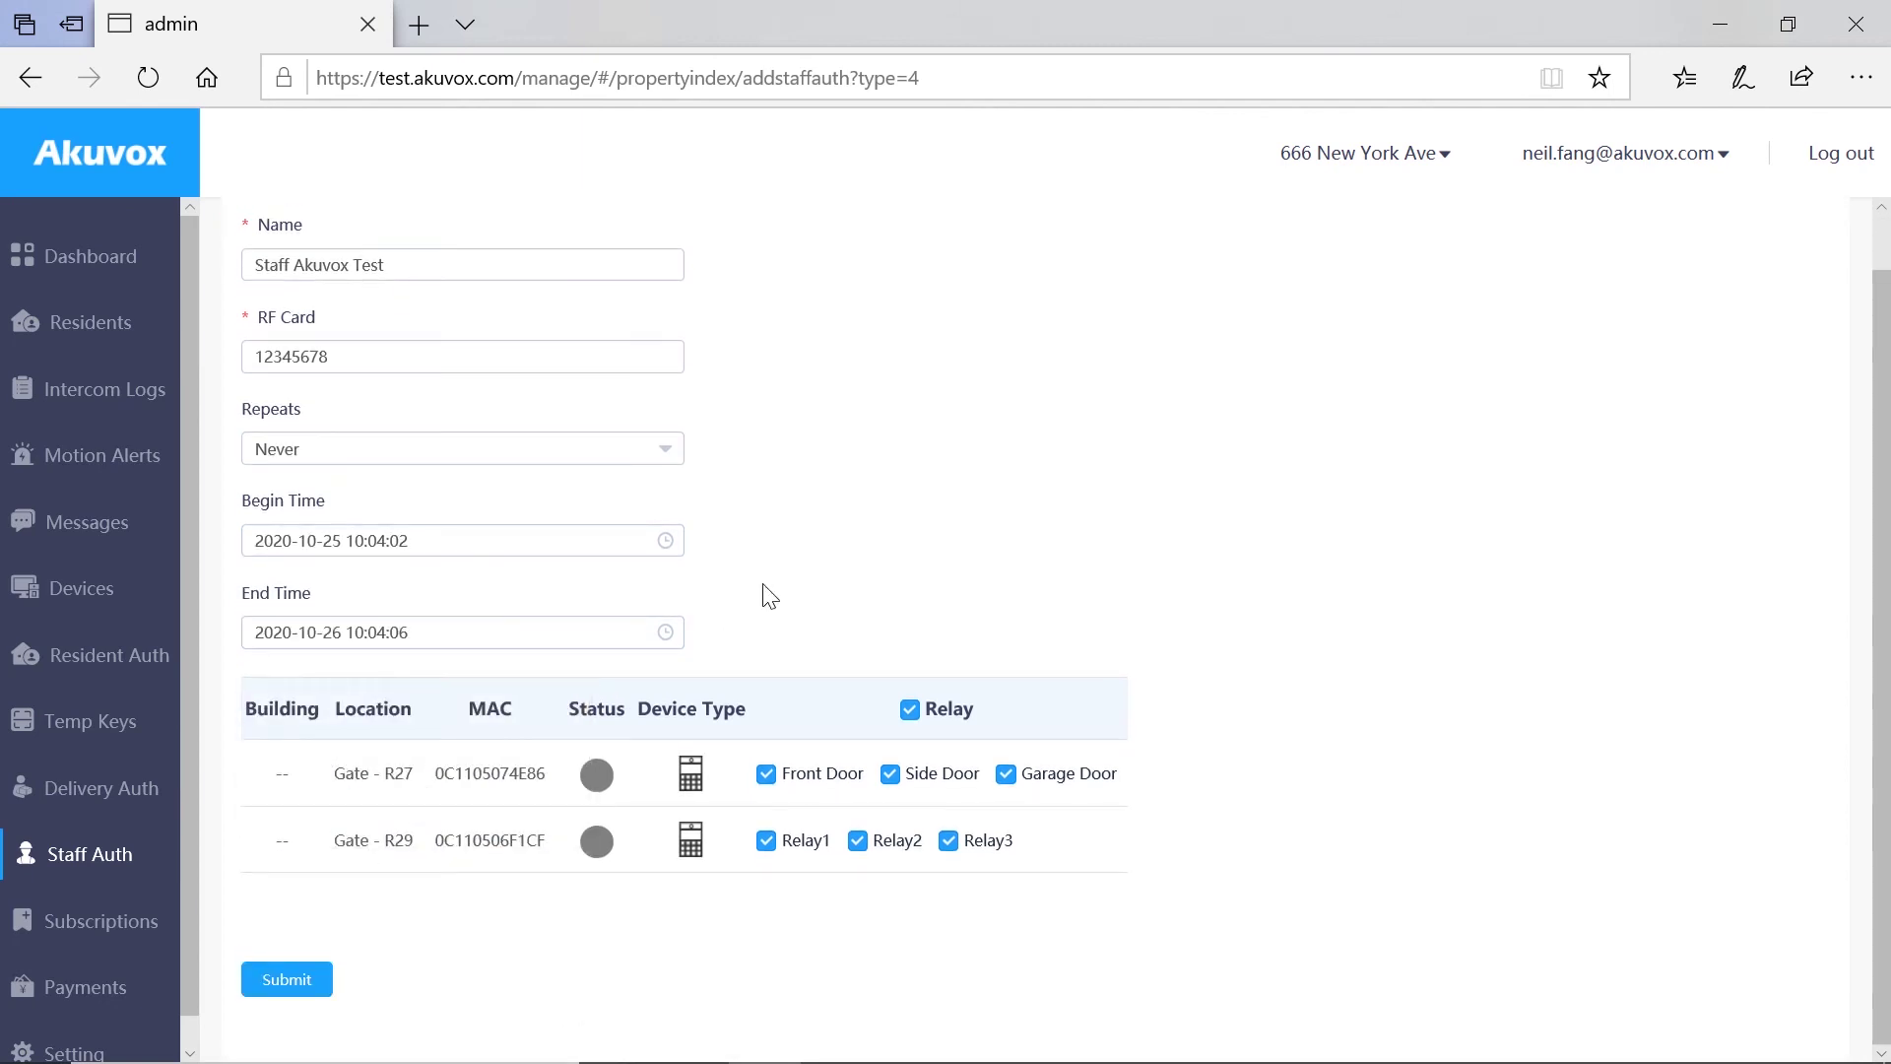
pyautogui.scroll(1, 410, 467)
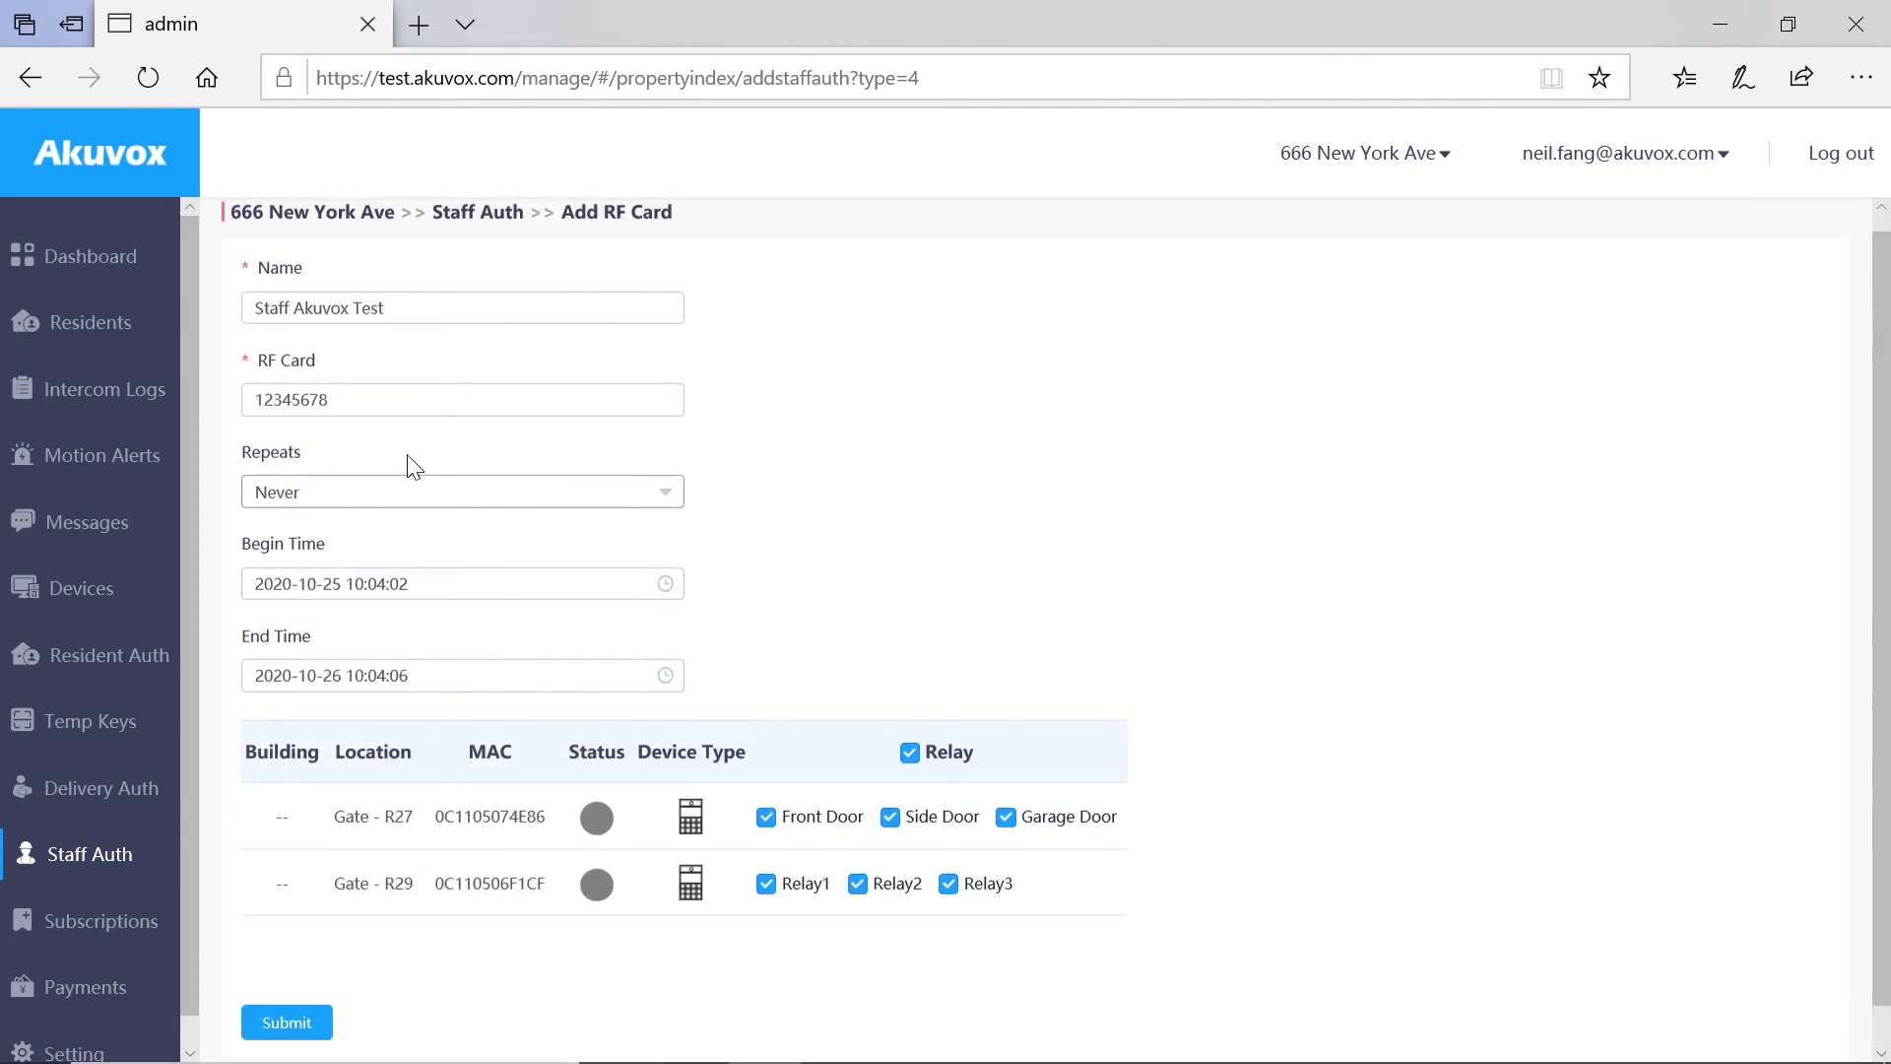
# Step: Try the Never and Daily repeat options, then reopen the Repeats list
pyautogui.click(425, 498)
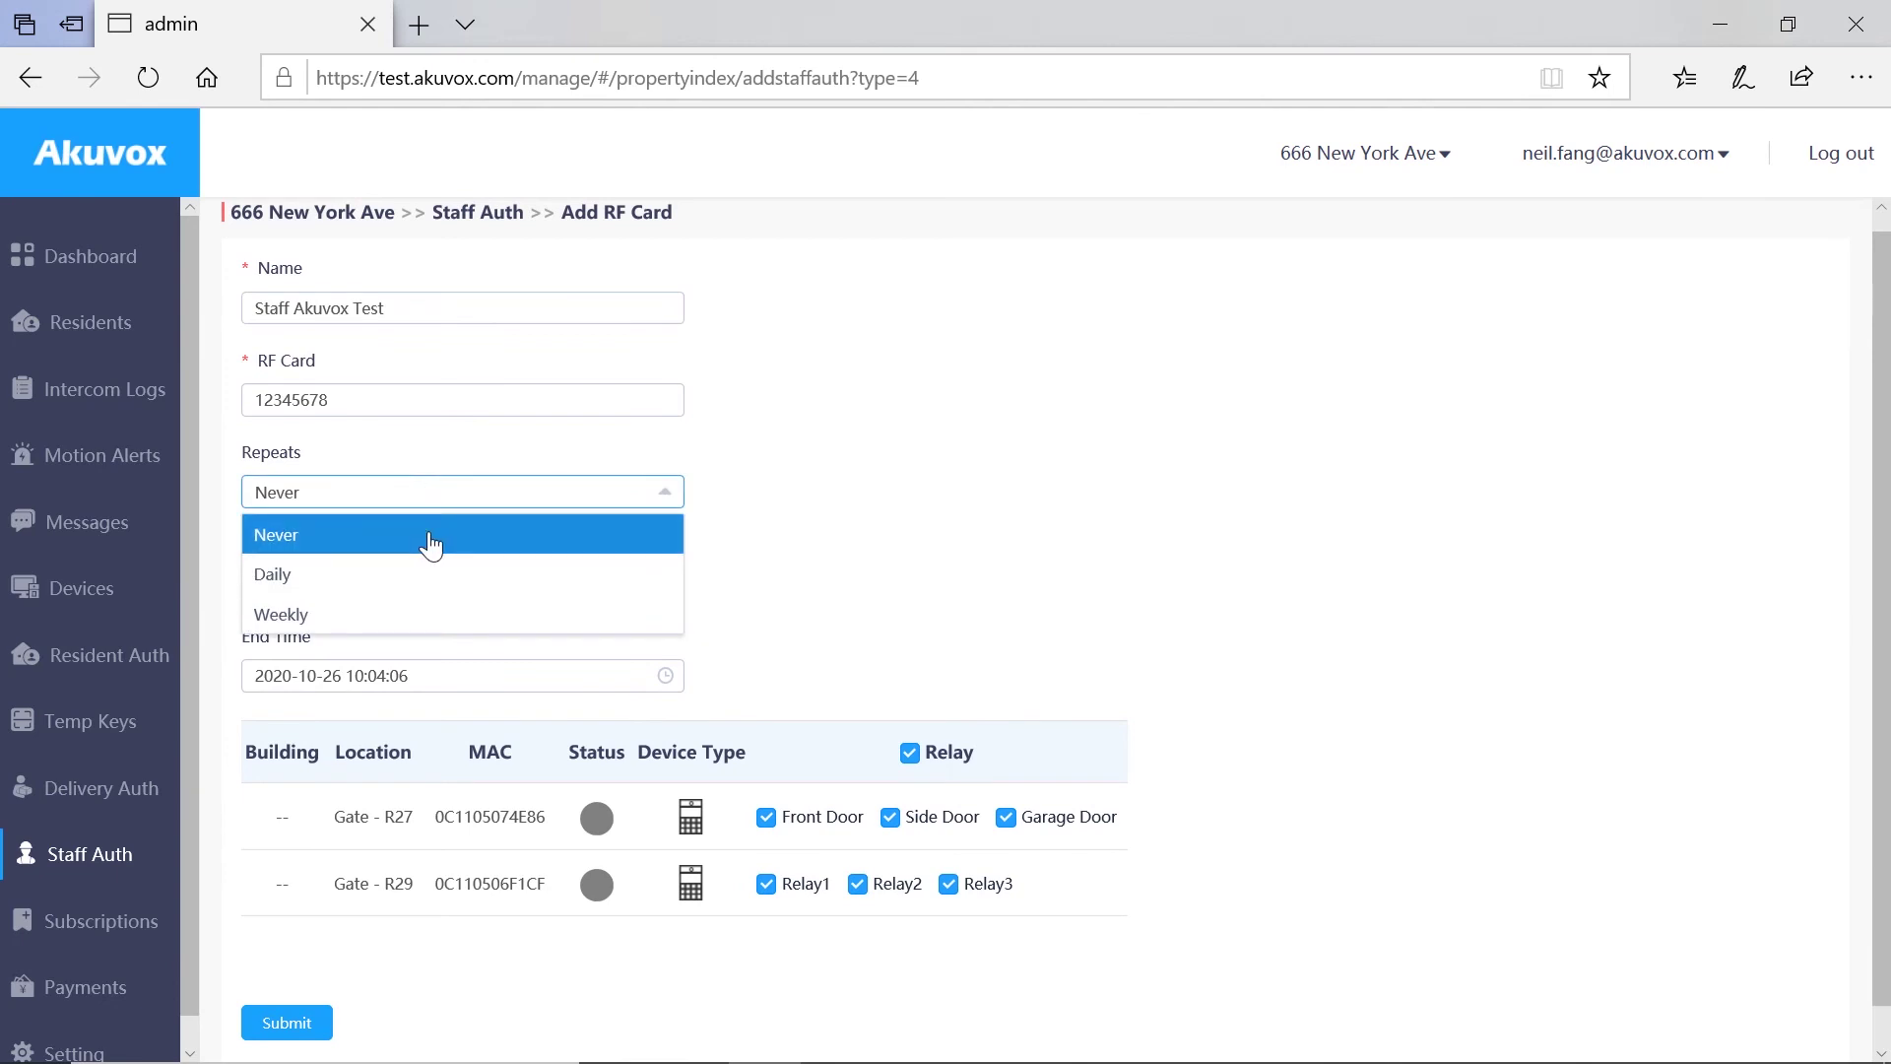
pyautogui.click(433, 539)
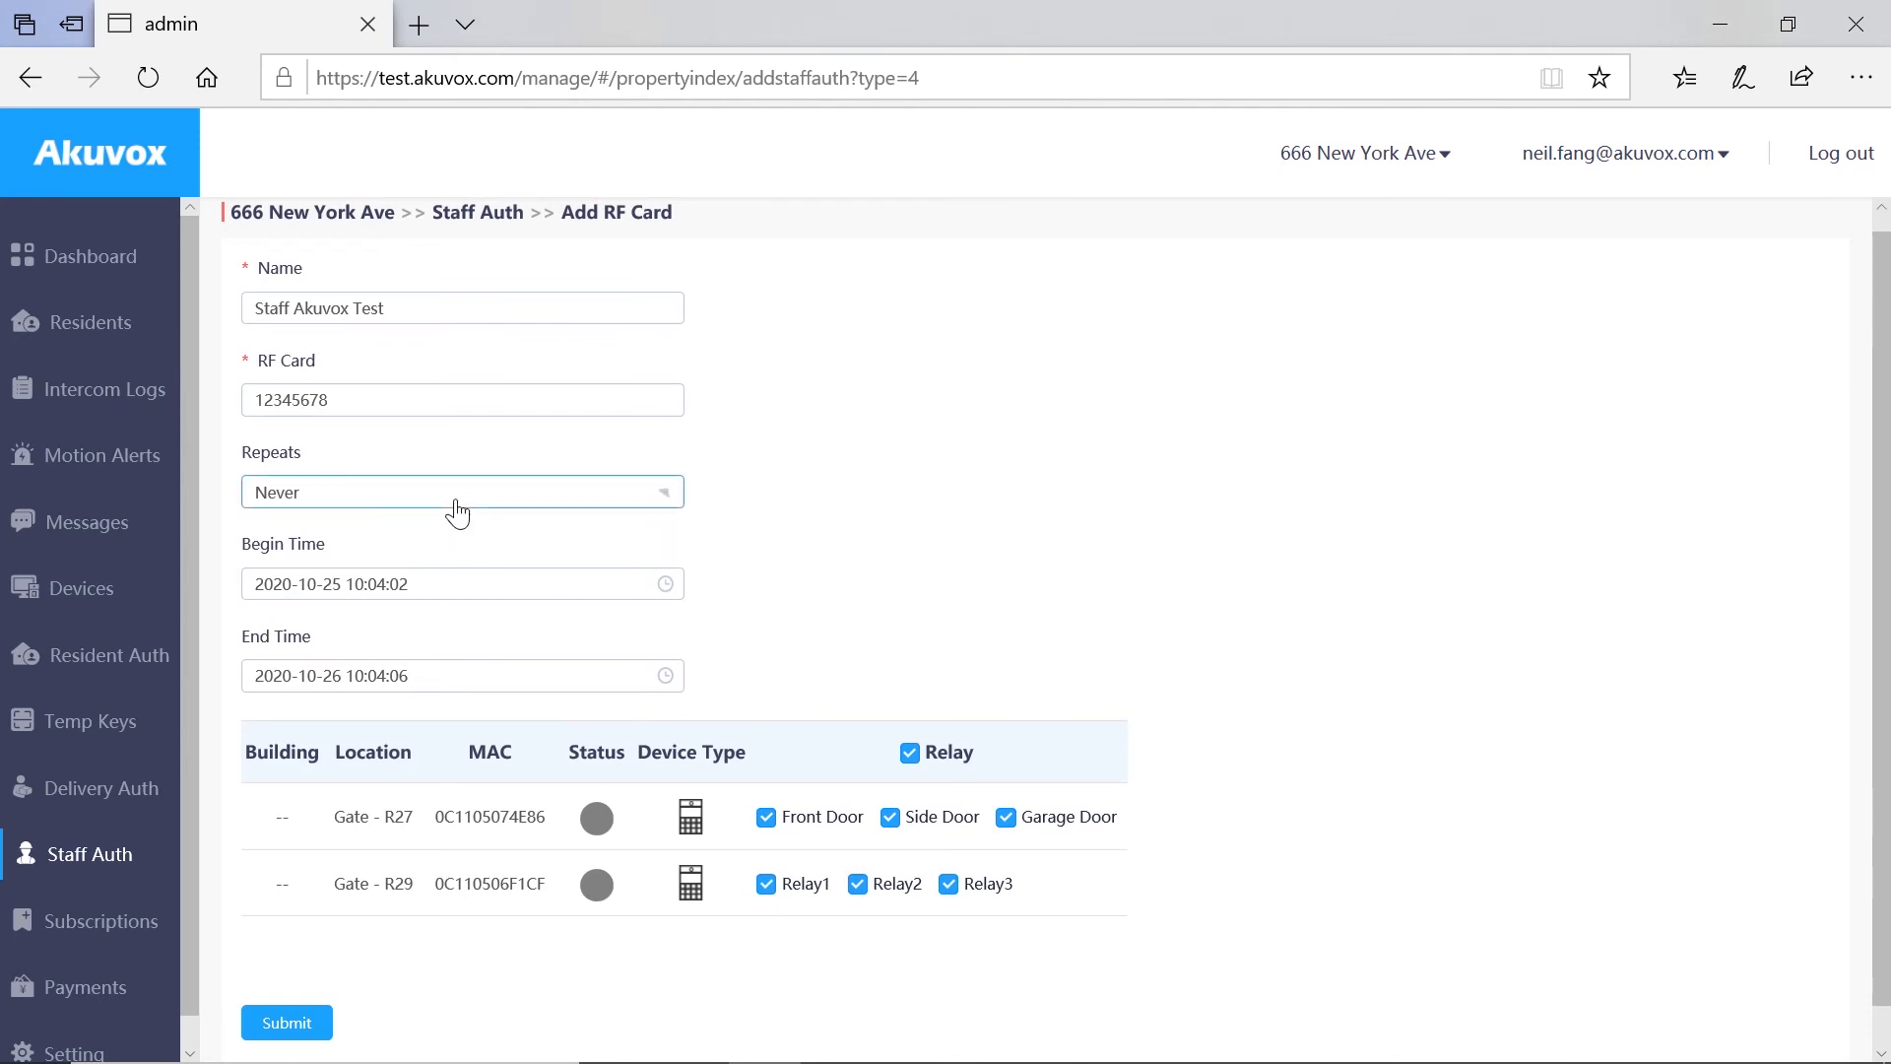
pyautogui.click(458, 513)
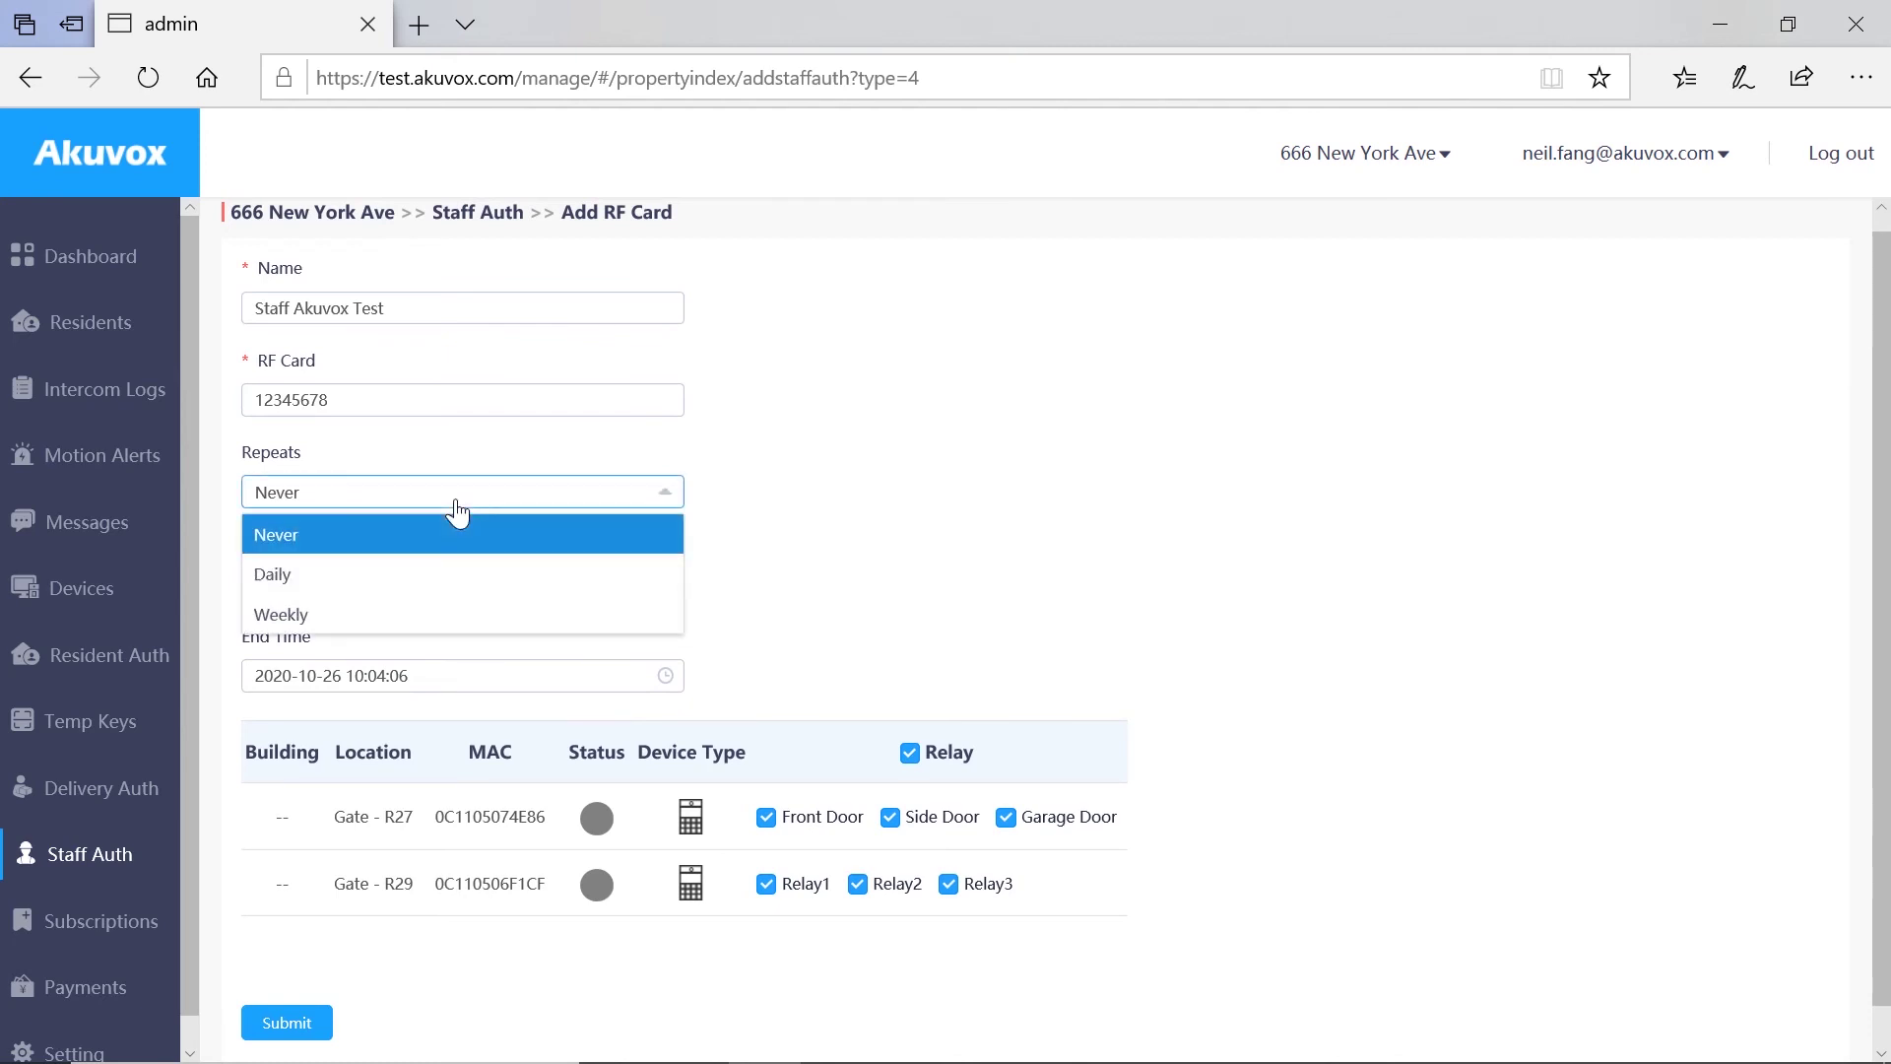
pyautogui.click(426, 581)
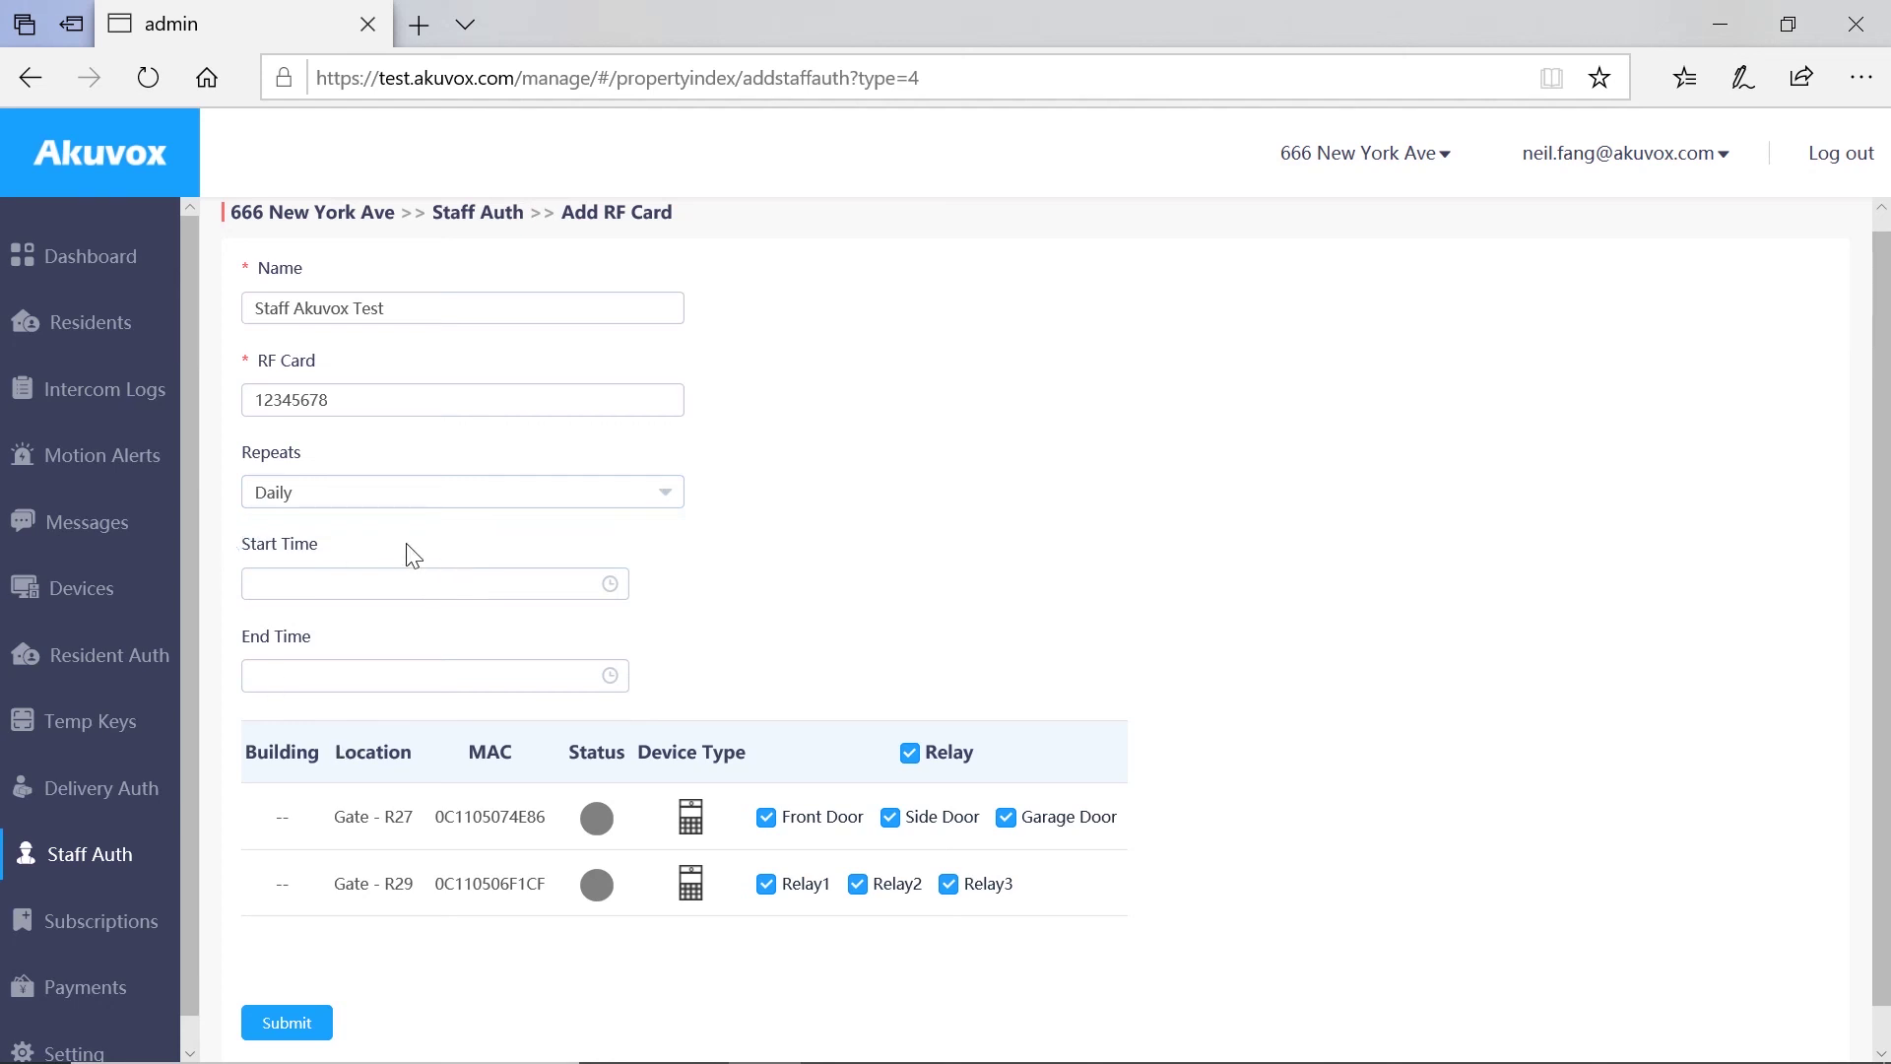
pyautogui.click(468, 514)
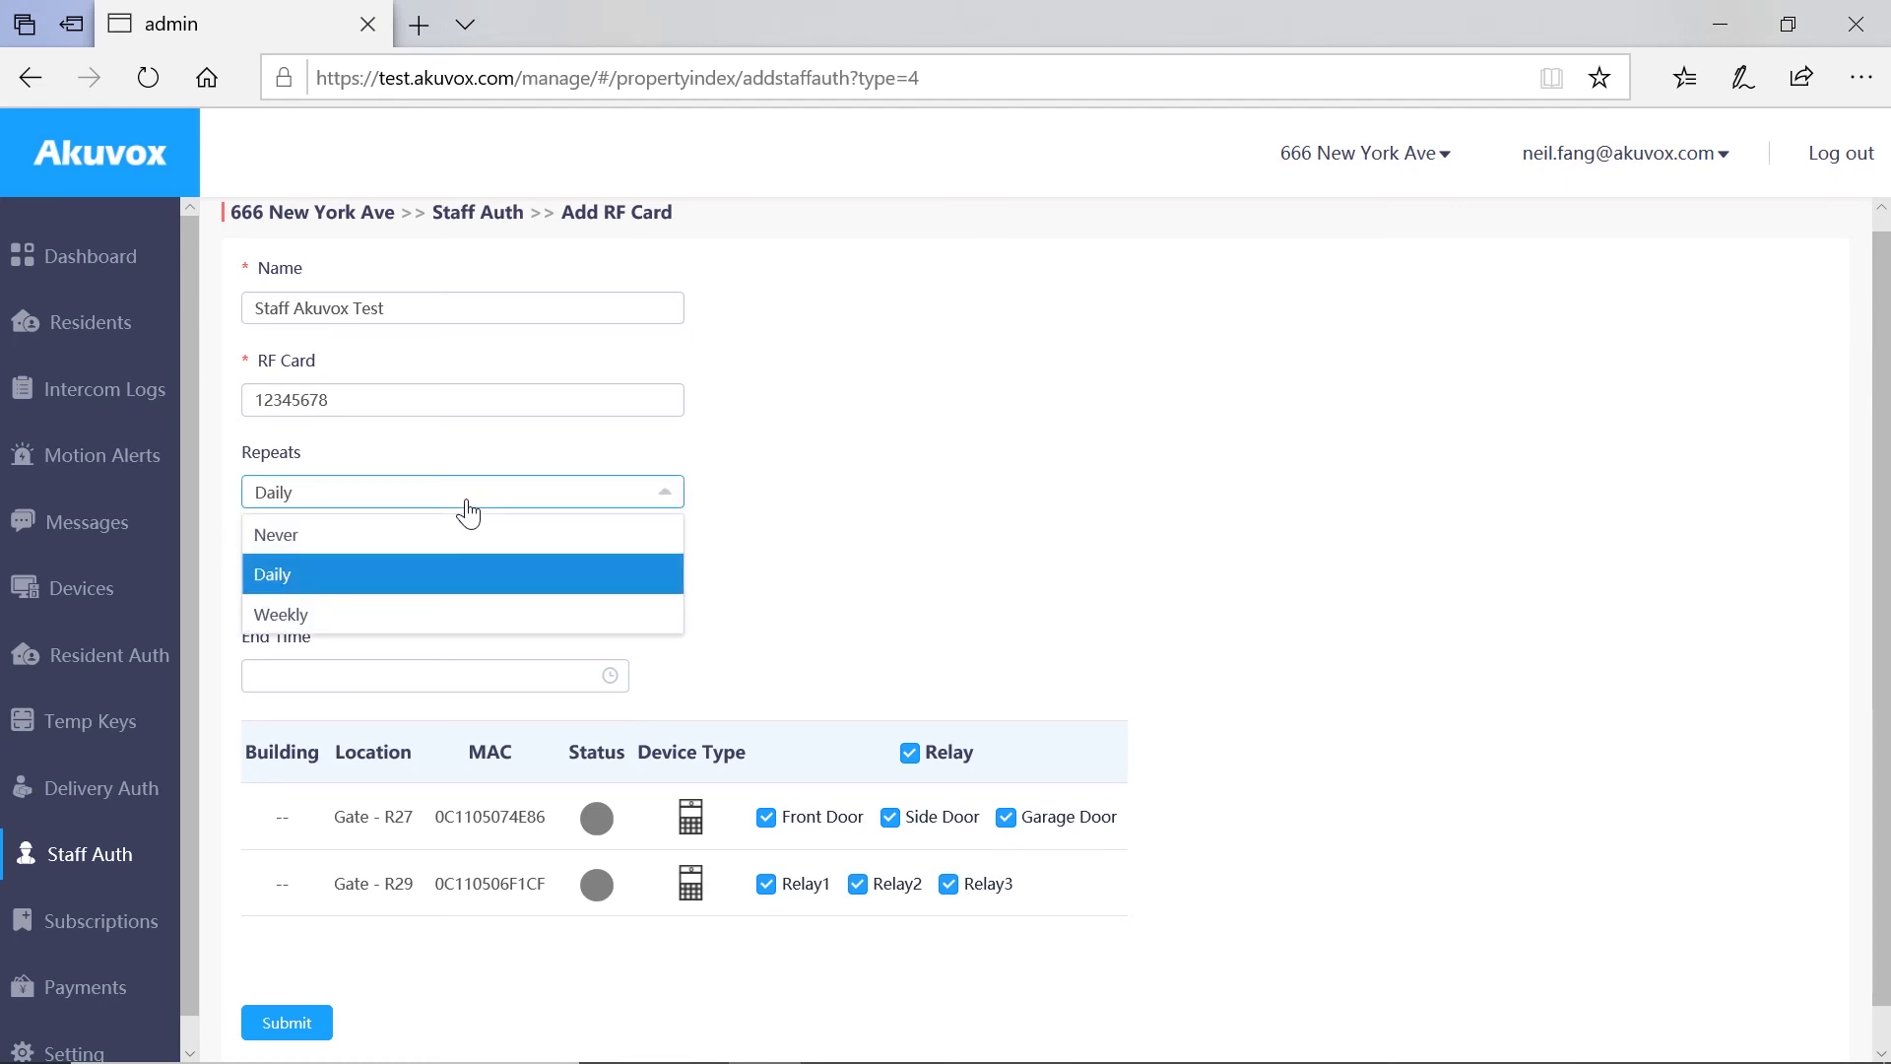
# Step: Set the card to repeat Weekly on Monday, Tuesday and Wednesday
pyautogui.click(452, 621)
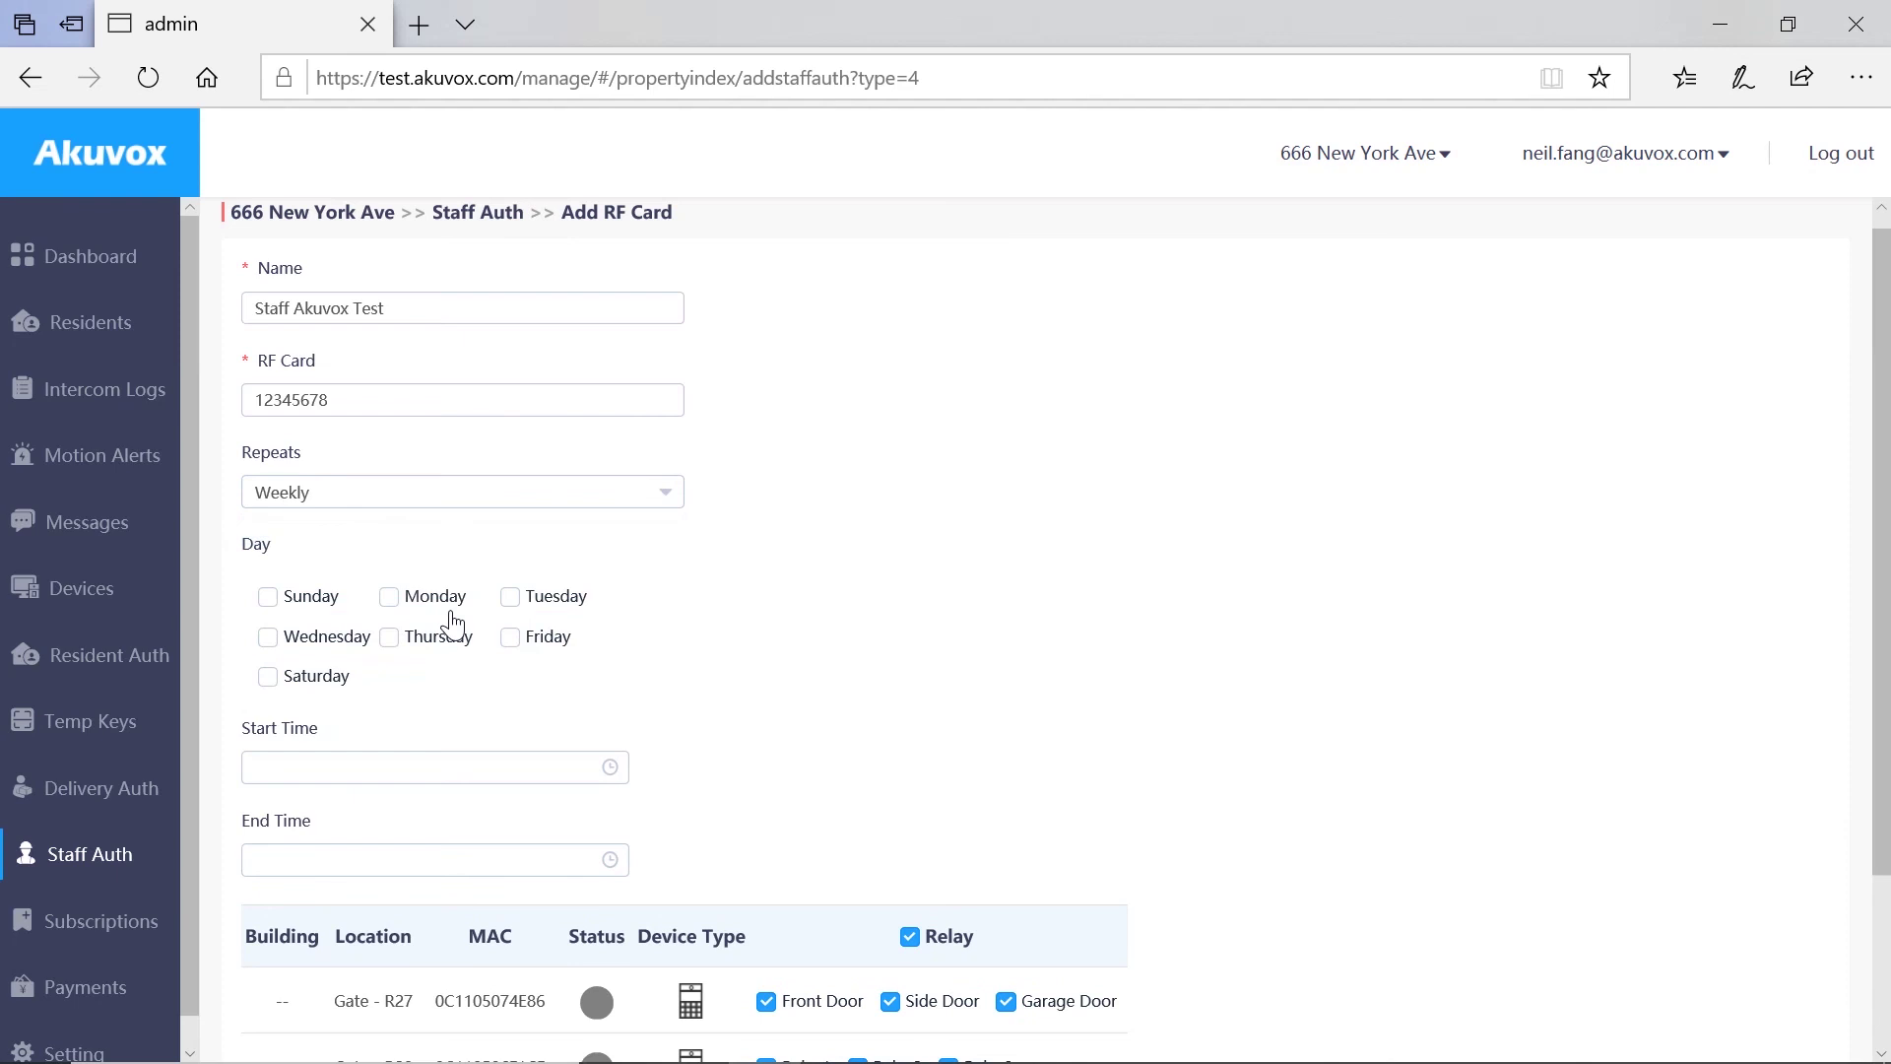
pyautogui.click(389, 597)
pyautogui.click(512, 601)
pyautogui.click(268, 637)
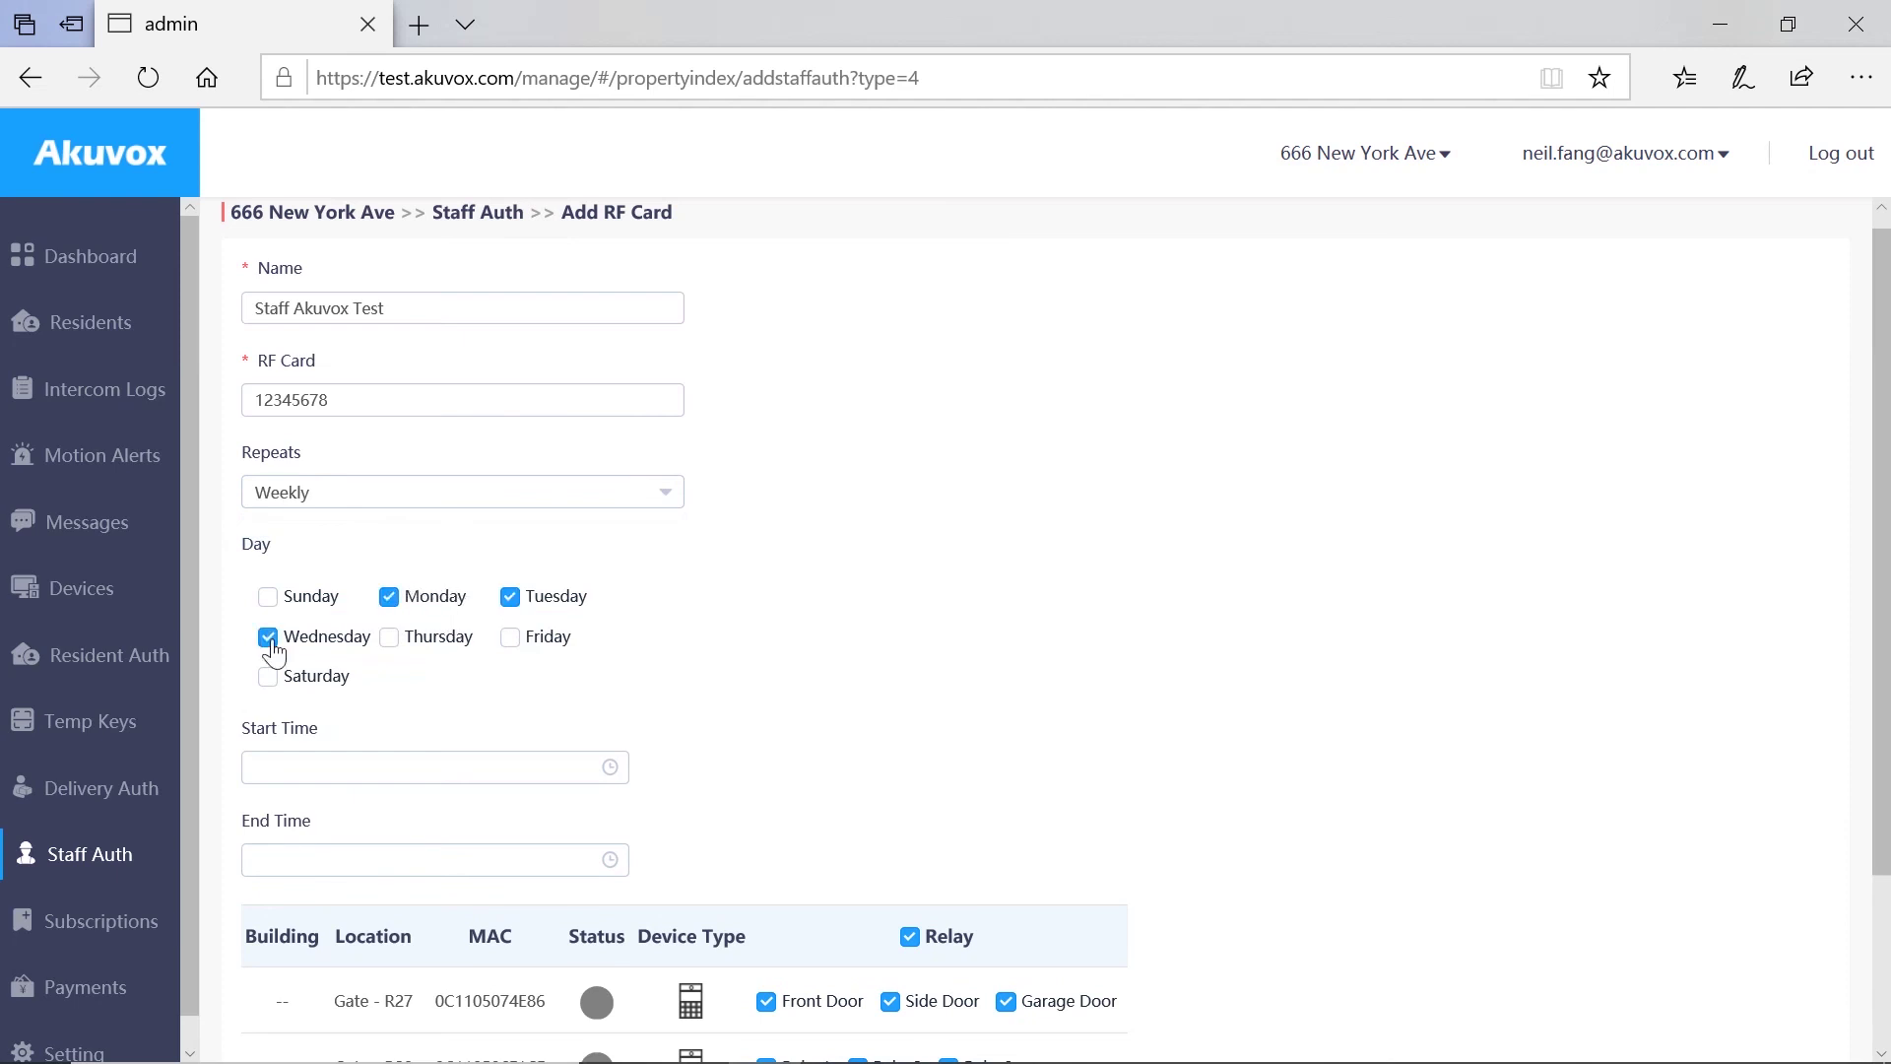
# Step: Set the access window from 10:06:42 to 10:07:46
pyautogui.click(555, 771)
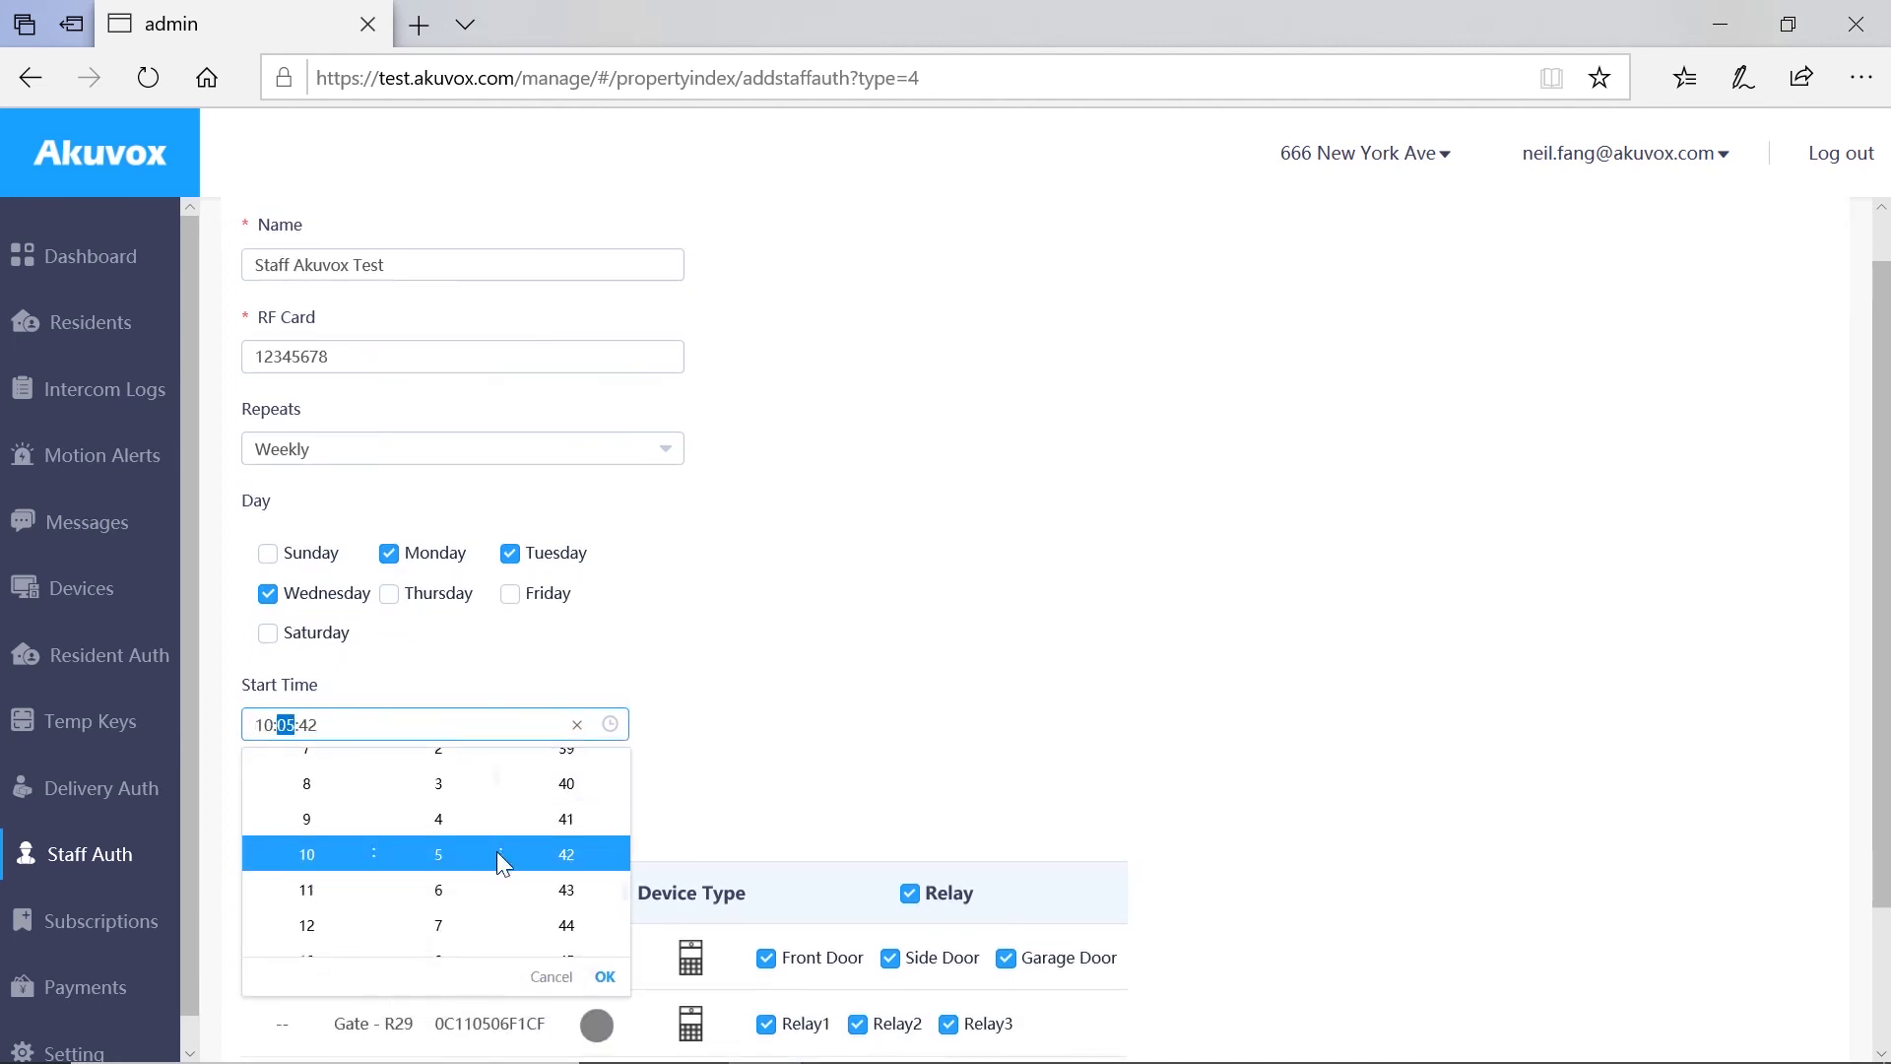
pyautogui.click(434, 887)
pyautogui.click(802, 803)
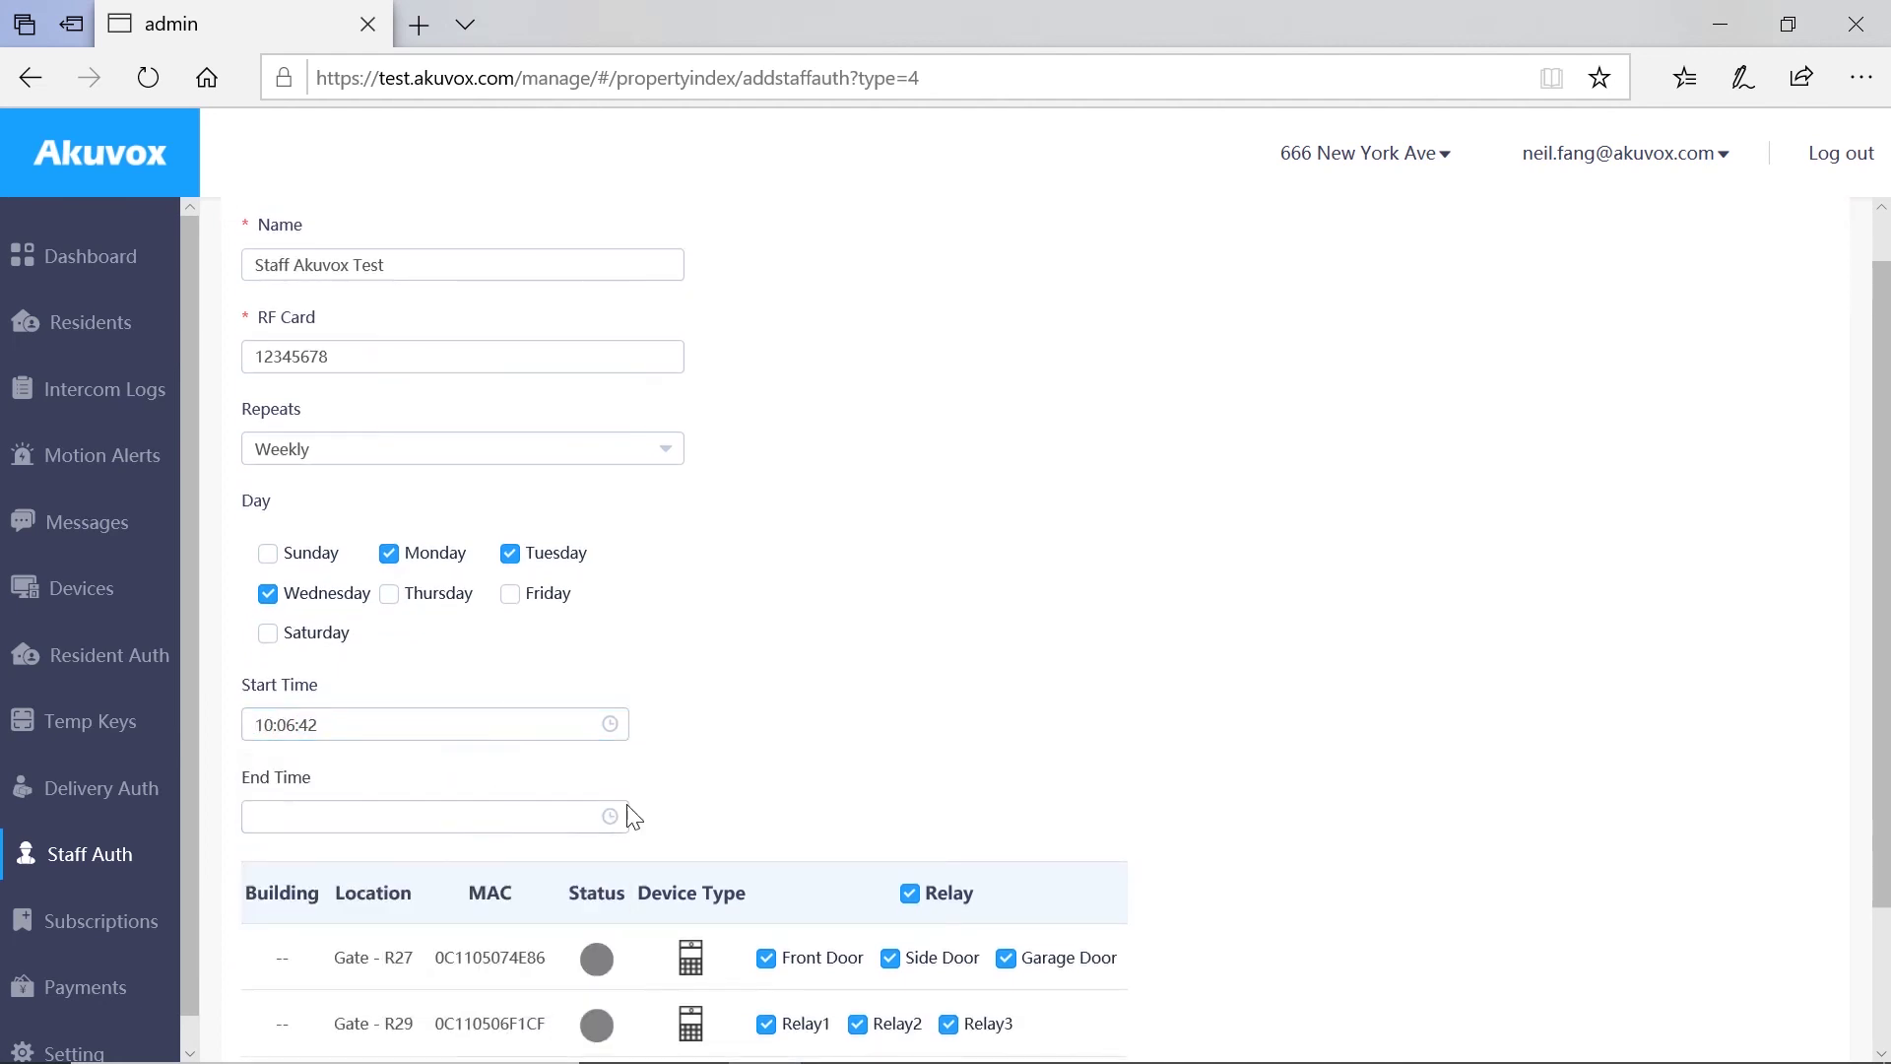
pyautogui.click(528, 817)
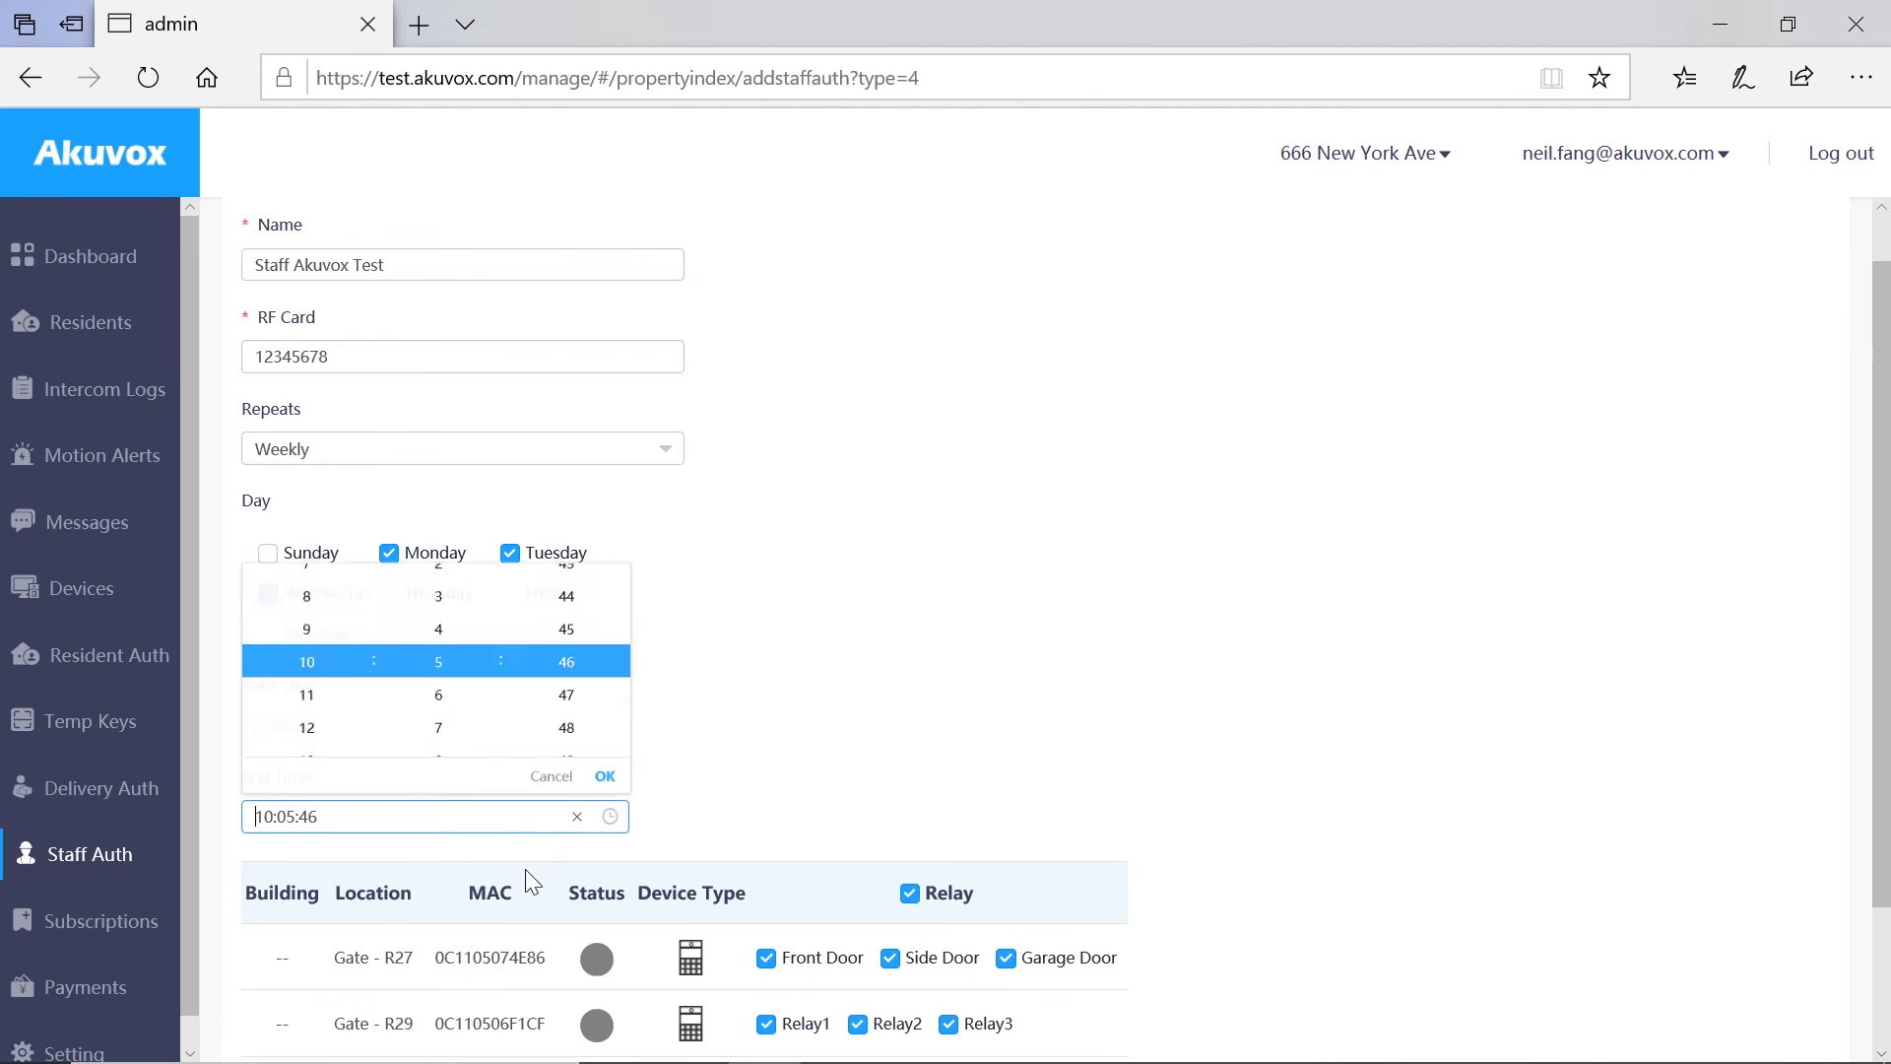
pyautogui.click(439, 722)
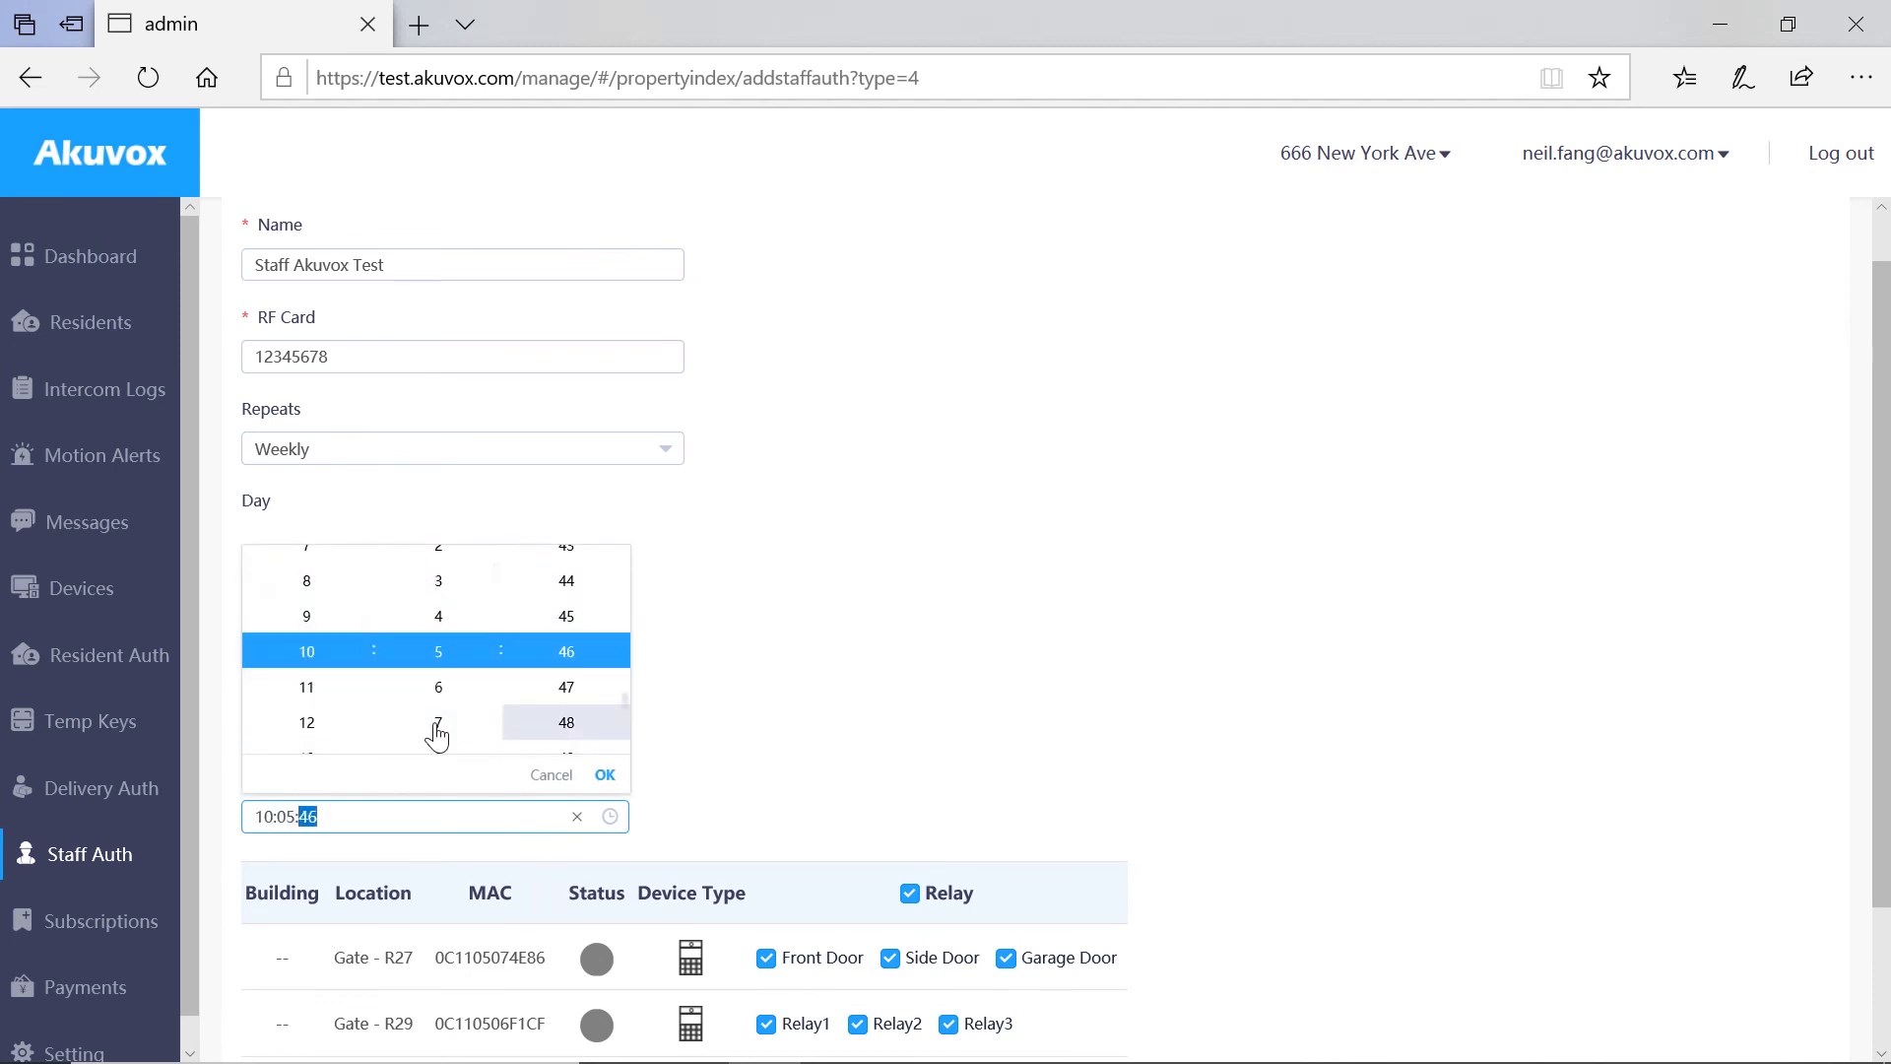
pyautogui.click(903, 723)
# Step: Clear all relays and enable only Gate - R27's Front Door
pyautogui.scroll(-1, 867, 788)
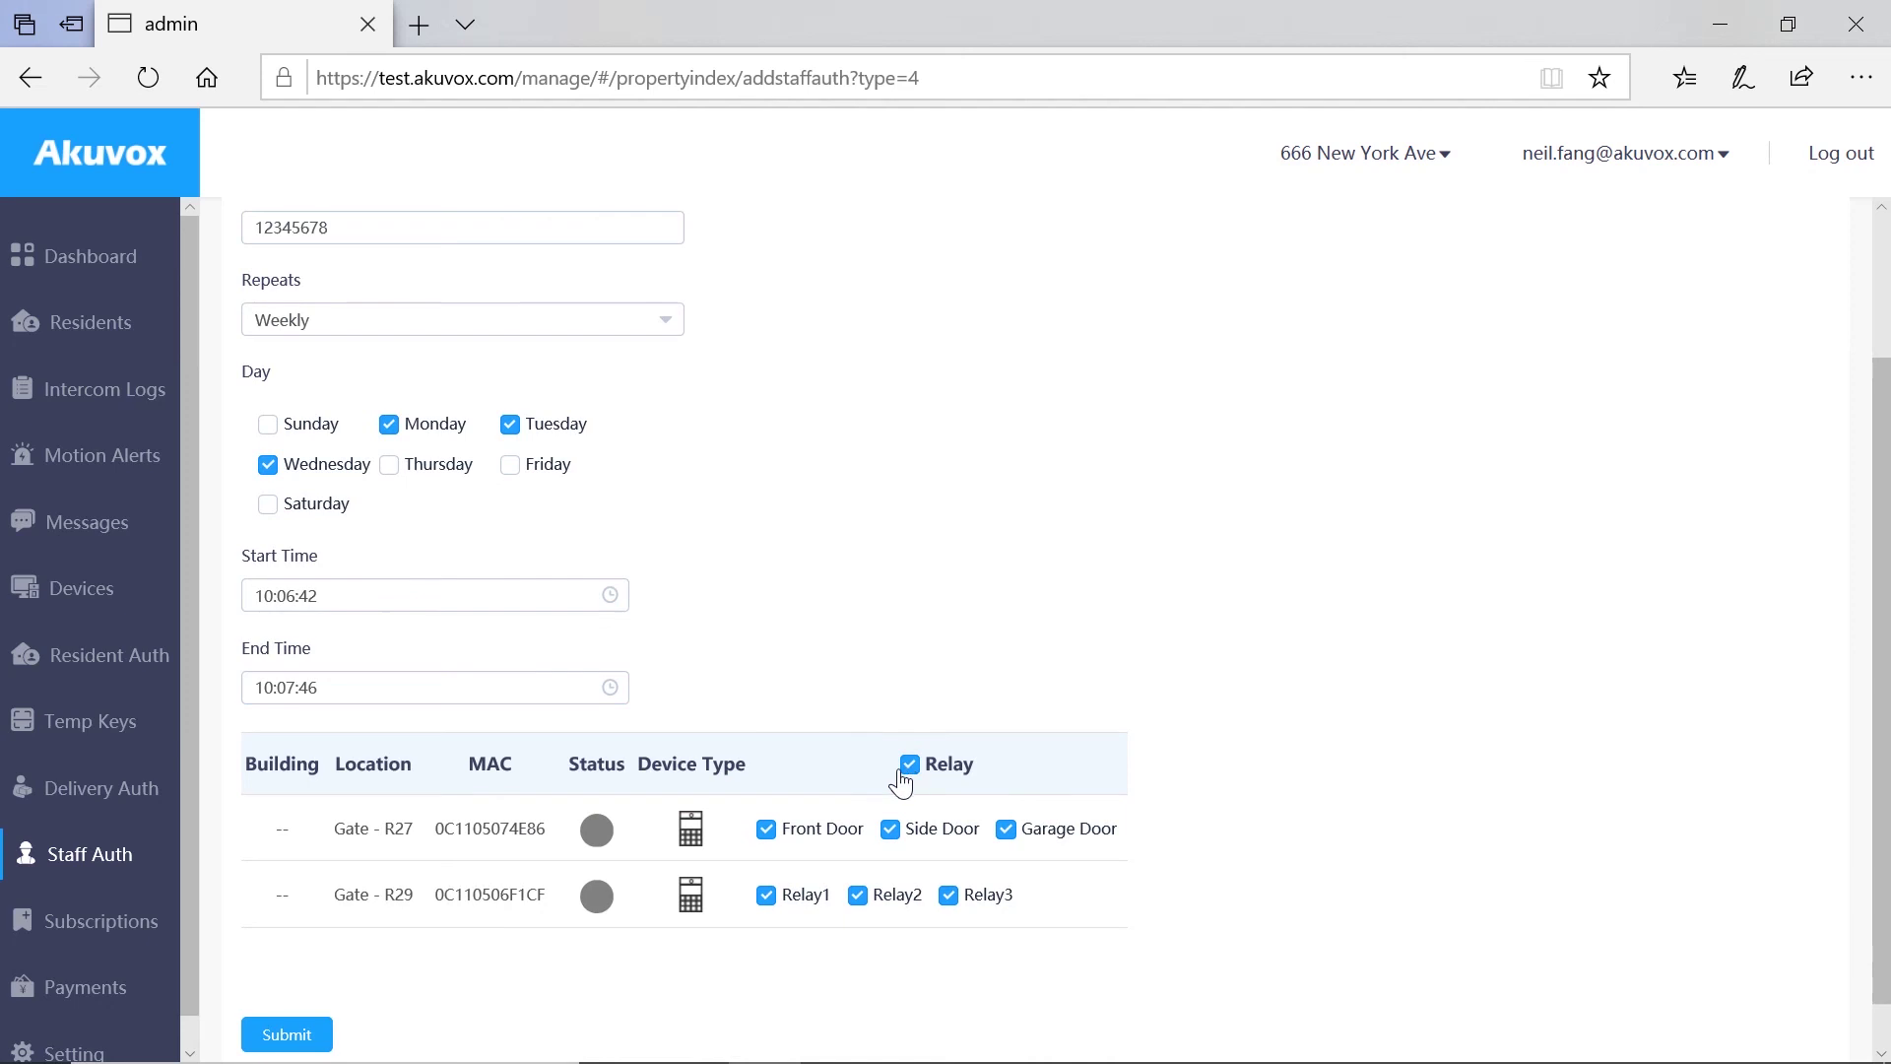
pyautogui.click(909, 765)
pyautogui.click(766, 829)
pyautogui.scroll(-1, 434, 916)
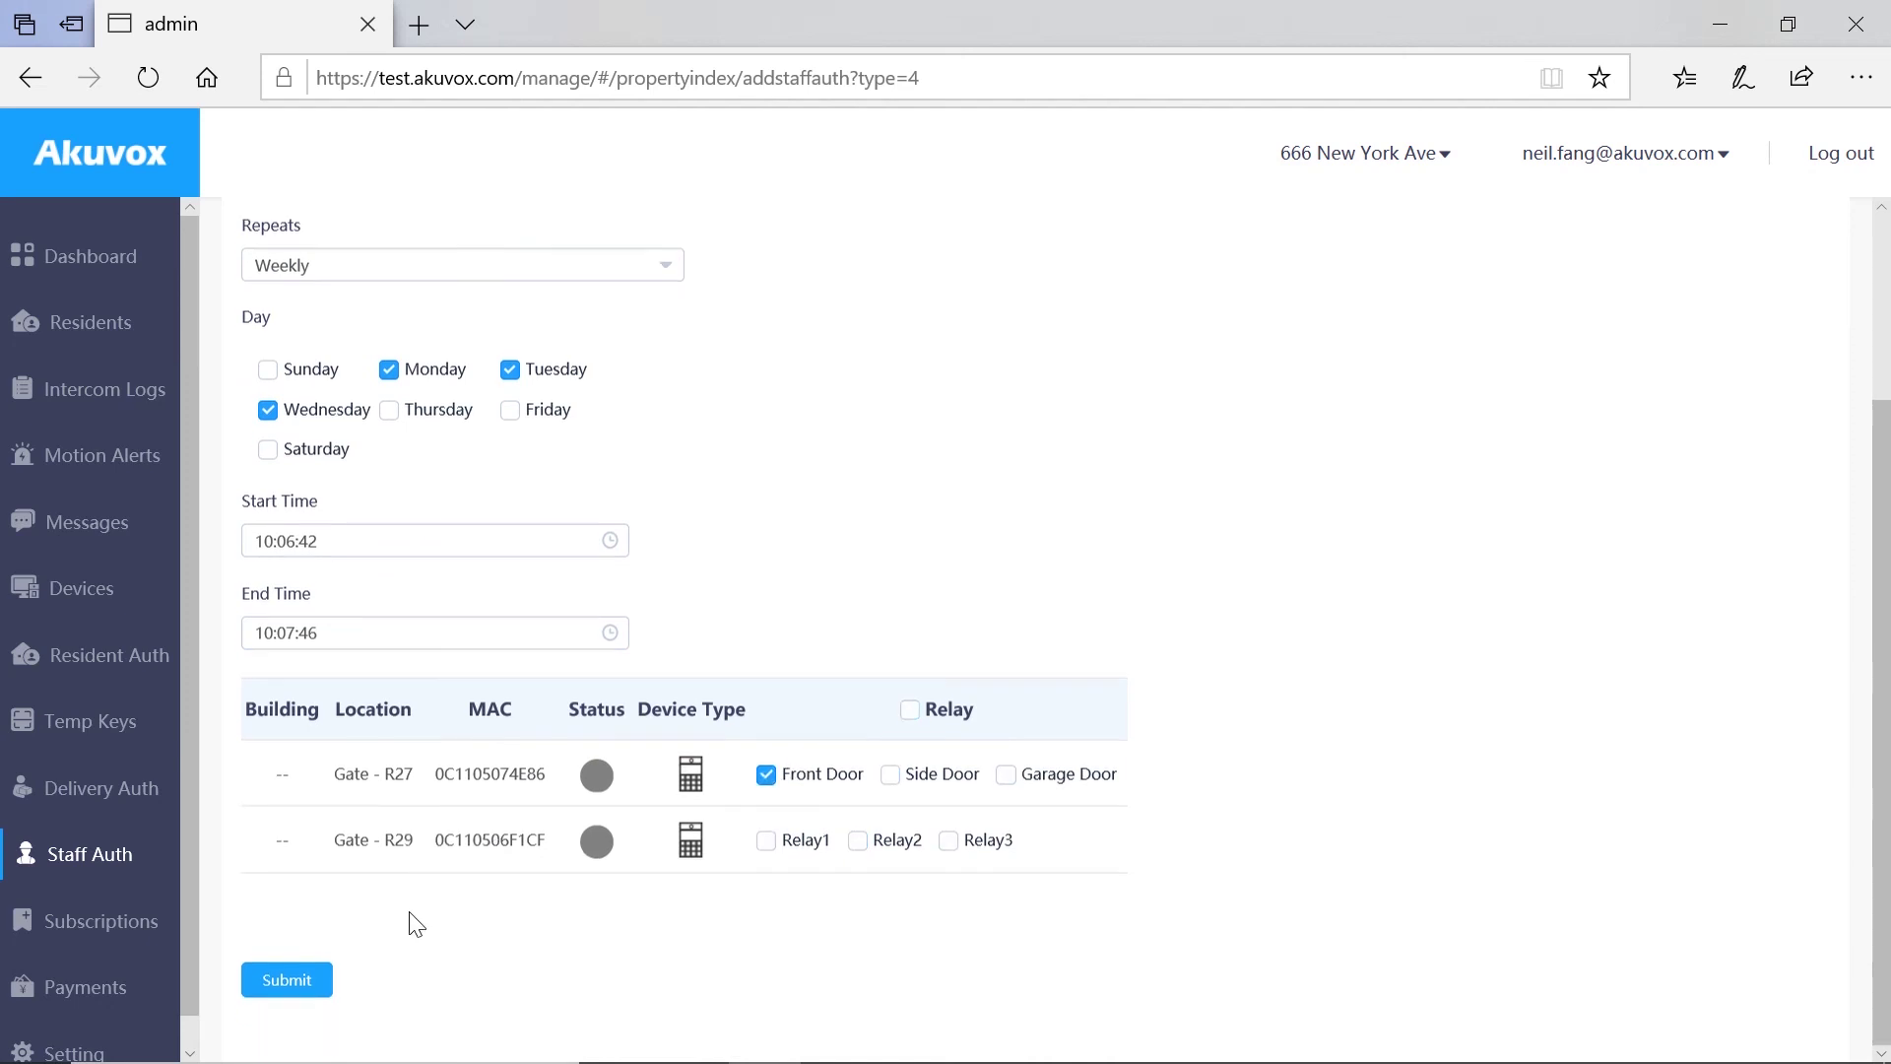
# Step: Submit the Staff Akuvox Test card so it appears in the RF Card list
pyautogui.click(285, 981)
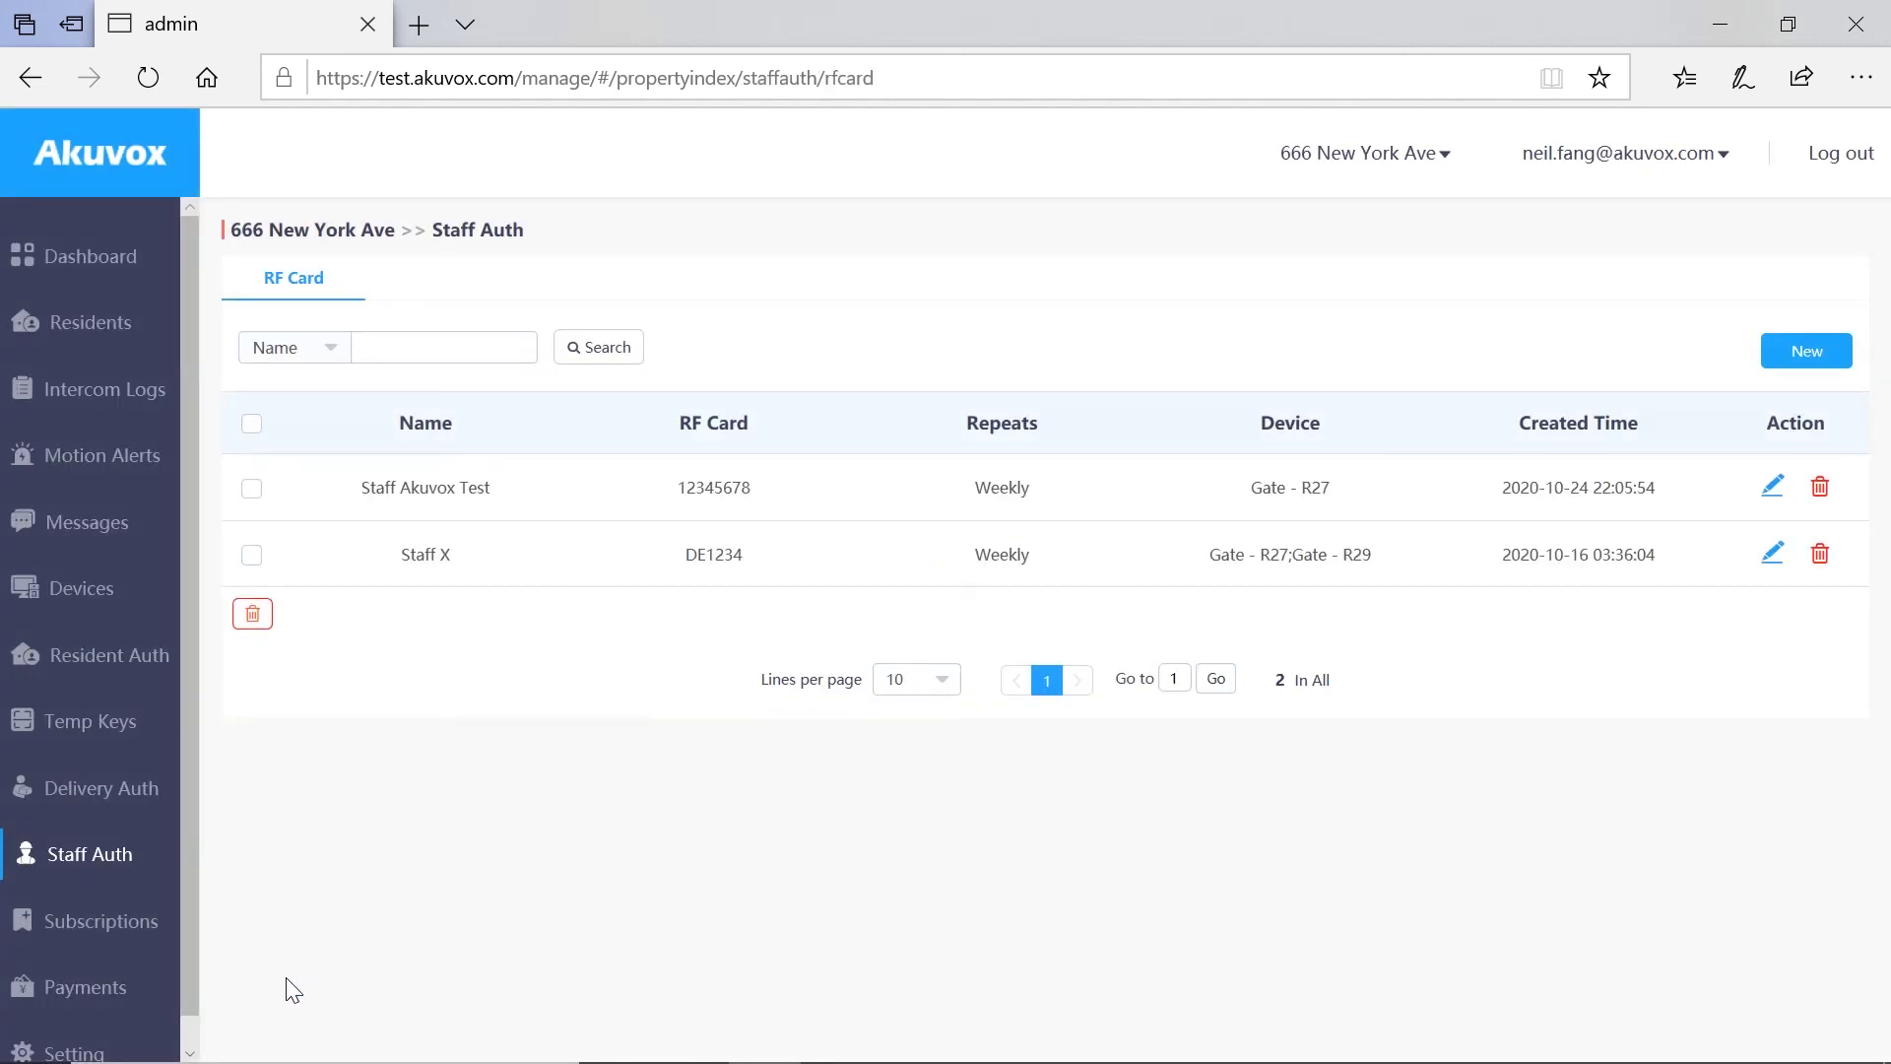